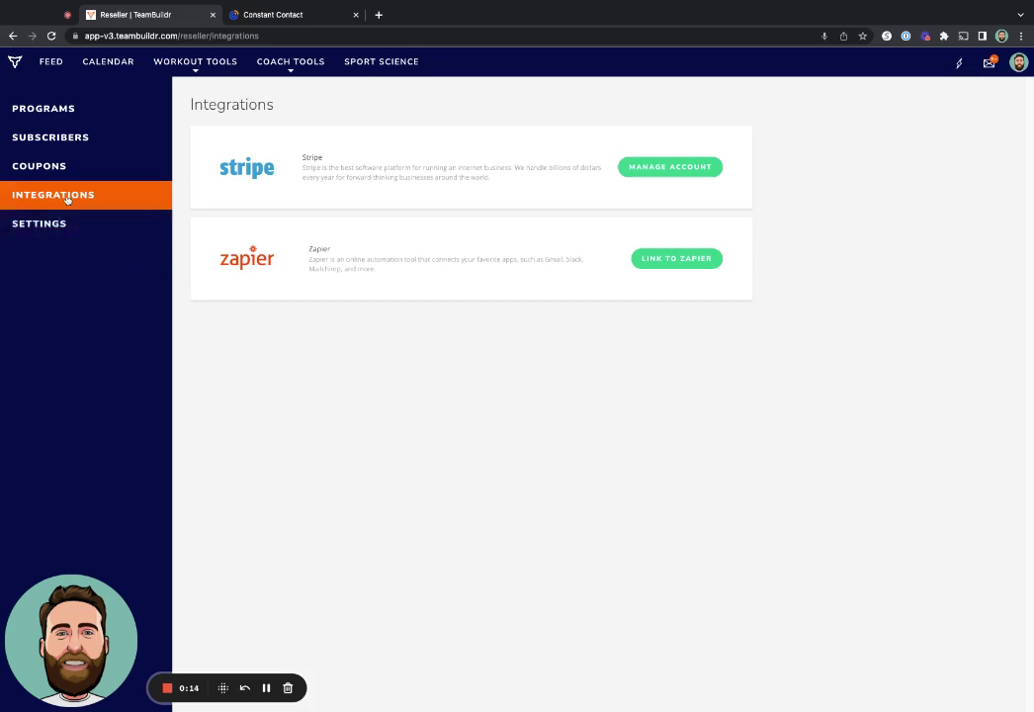
- From the TeamBuildr integrations page, link to Zapier and start a new zap with TeamBuildr
left_click(261, 16)
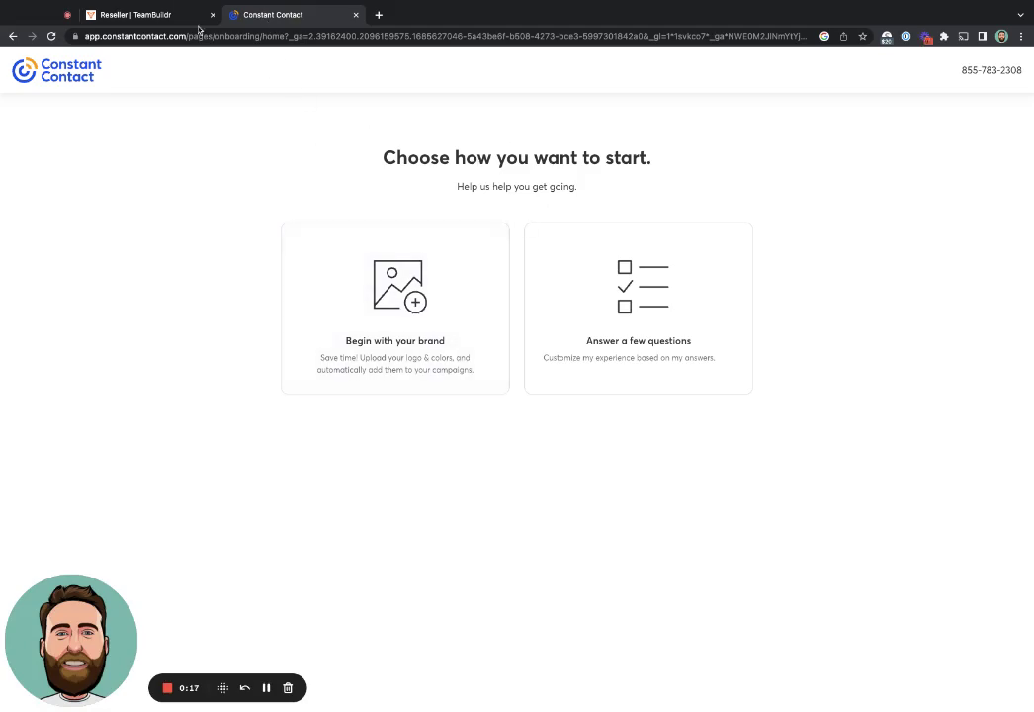
left_click(133, 16)
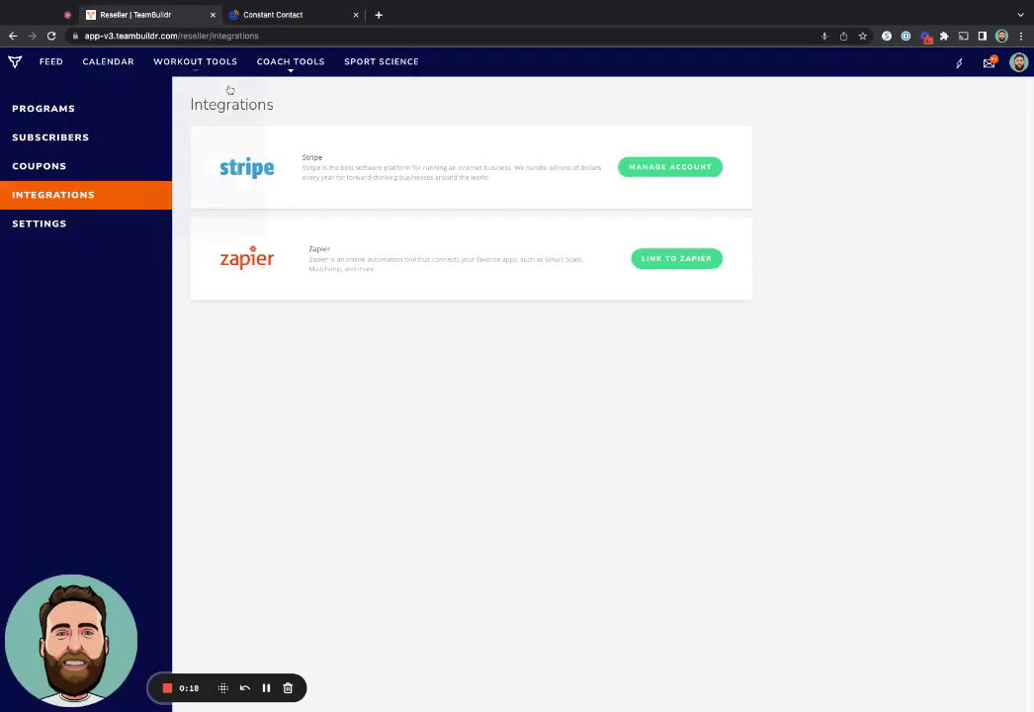
left_click(673, 259)
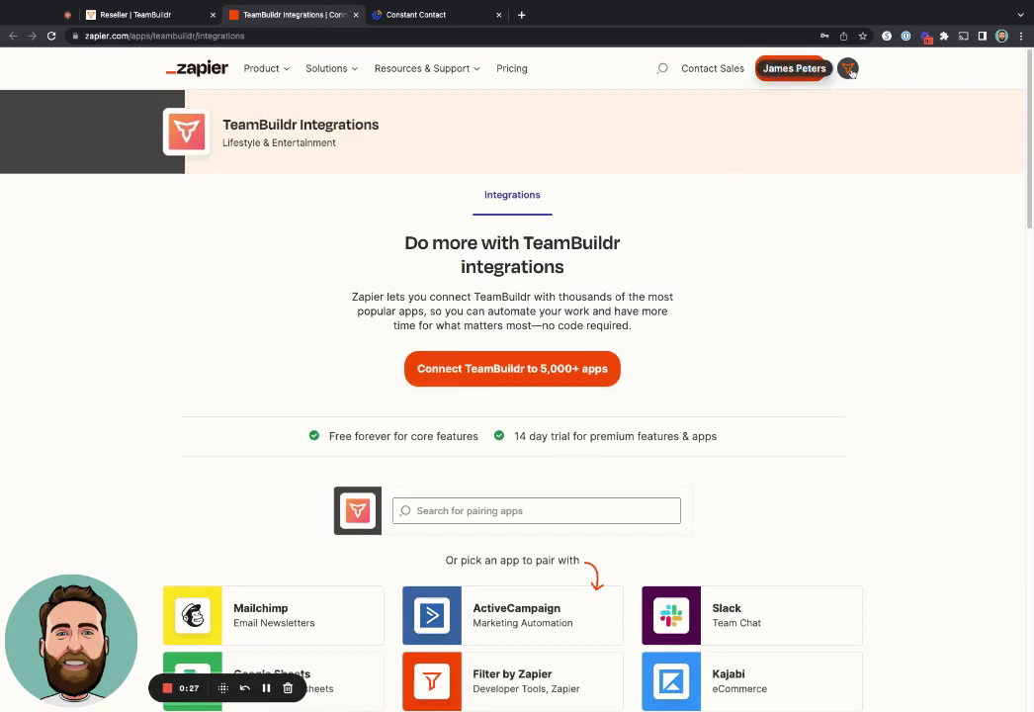
left_click(464, 369)
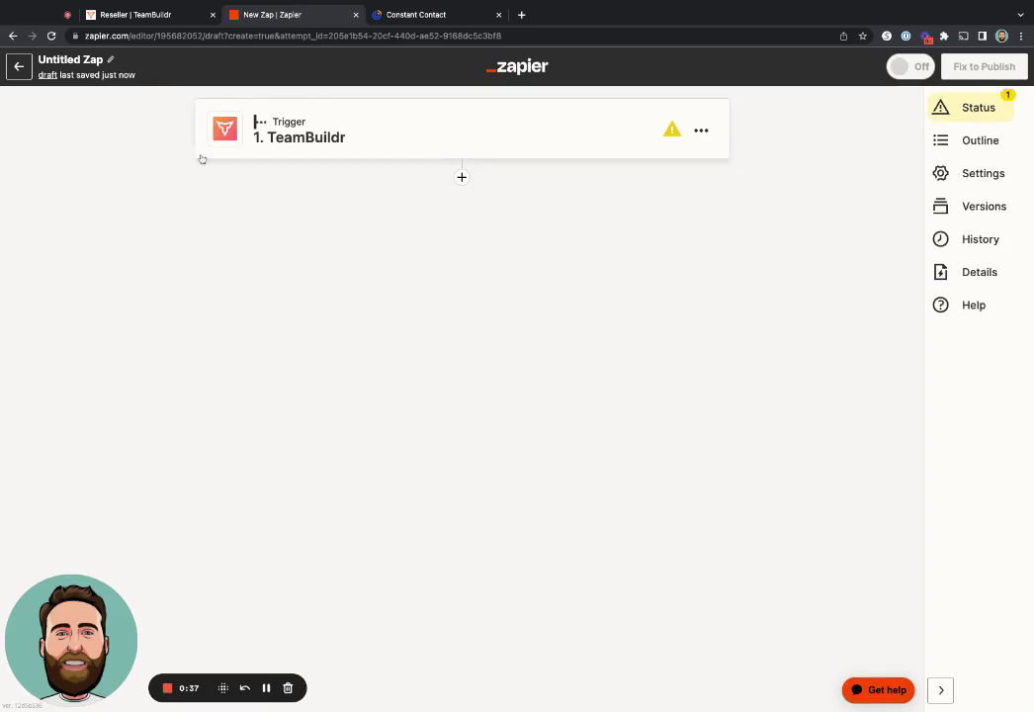
- Retitle the Untitled Zap draft as 'New Subscriber to CC'
left_click(110, 60)
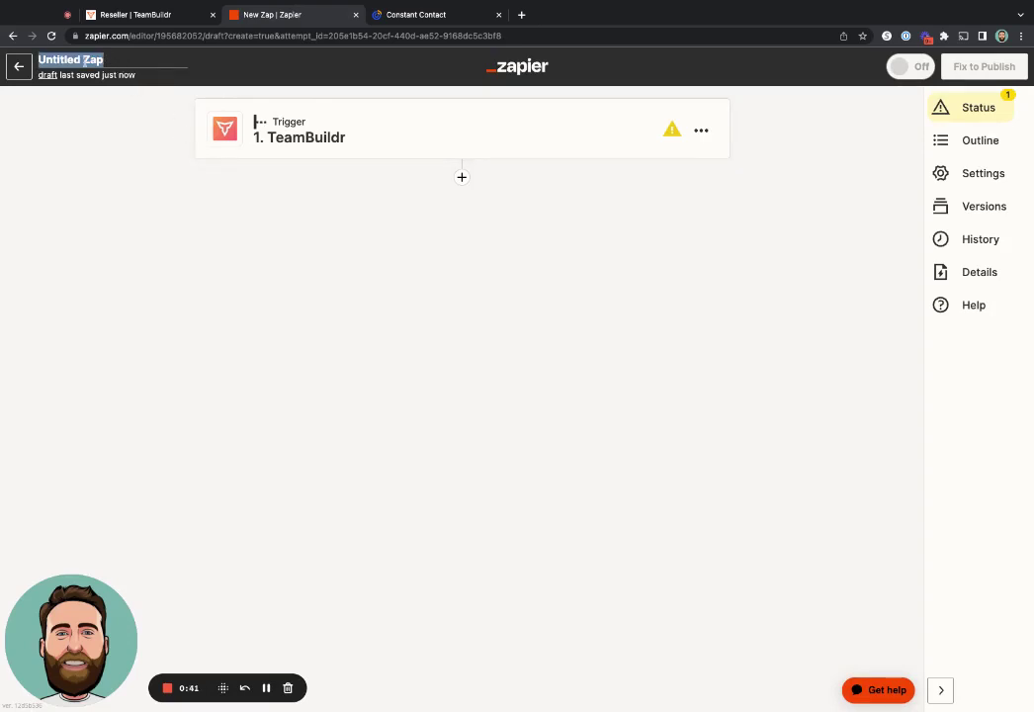
type("New Subs")
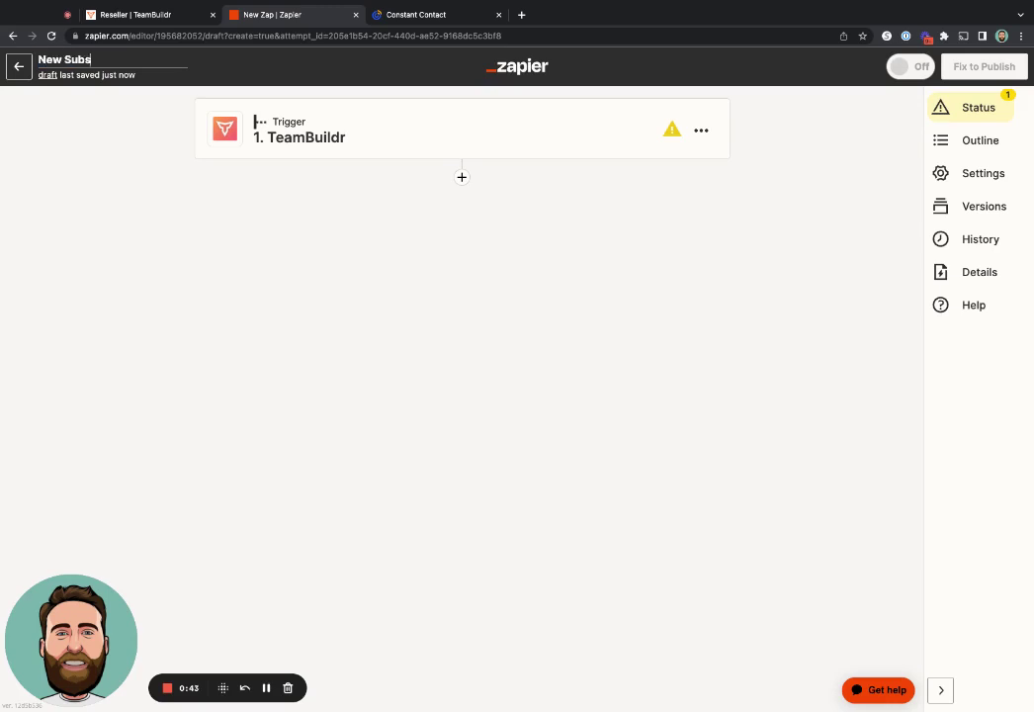
type("criber to CC")
left_click(138, 144)
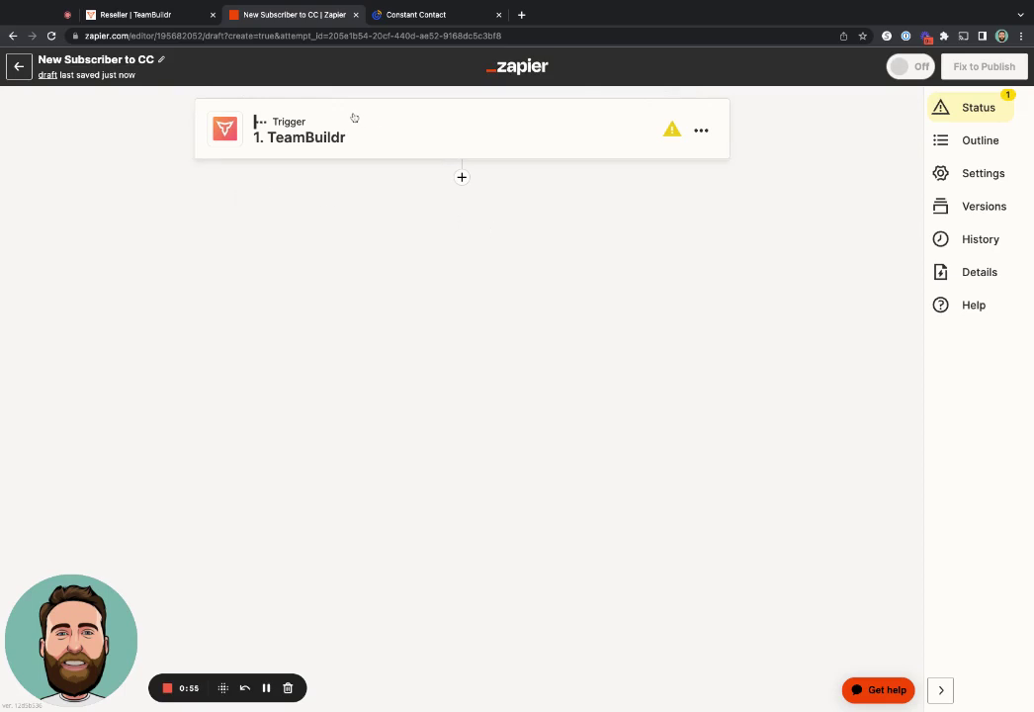
- Choose New Subscriber as the TeamBuildr trigger's event
left_click(384, 144)
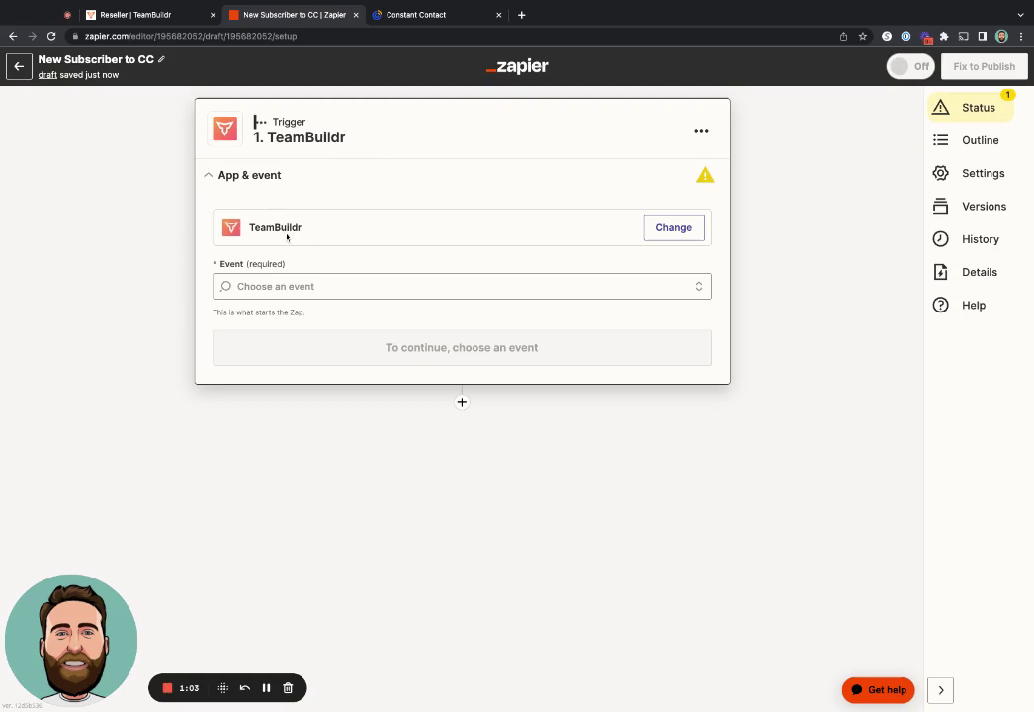
left_click(286, 285)
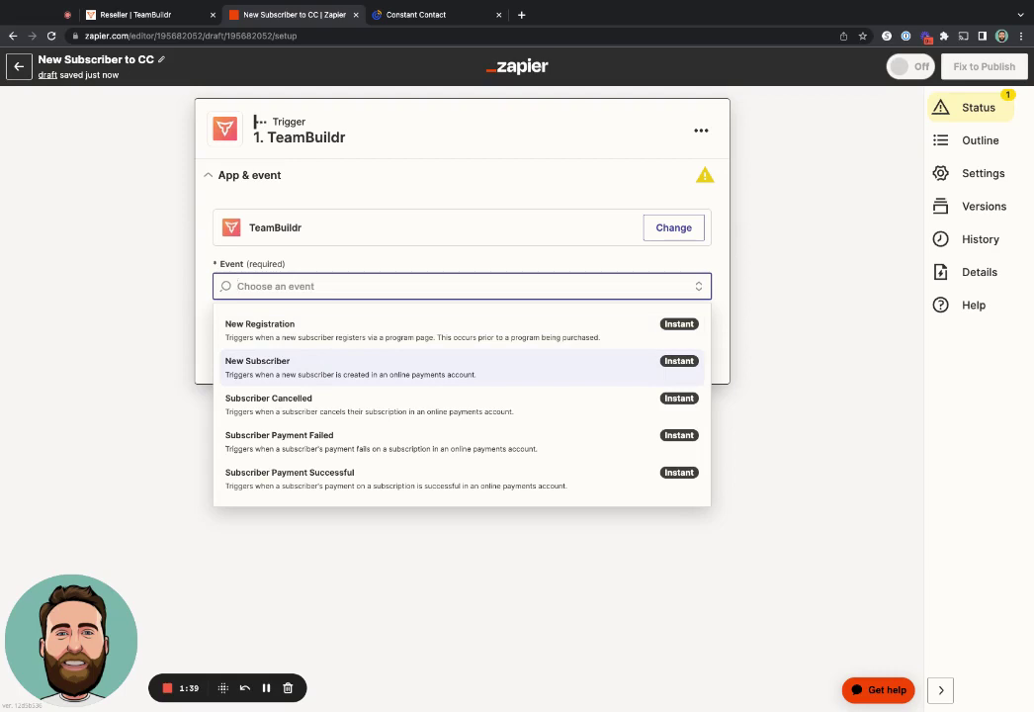
left_click(263, 364)
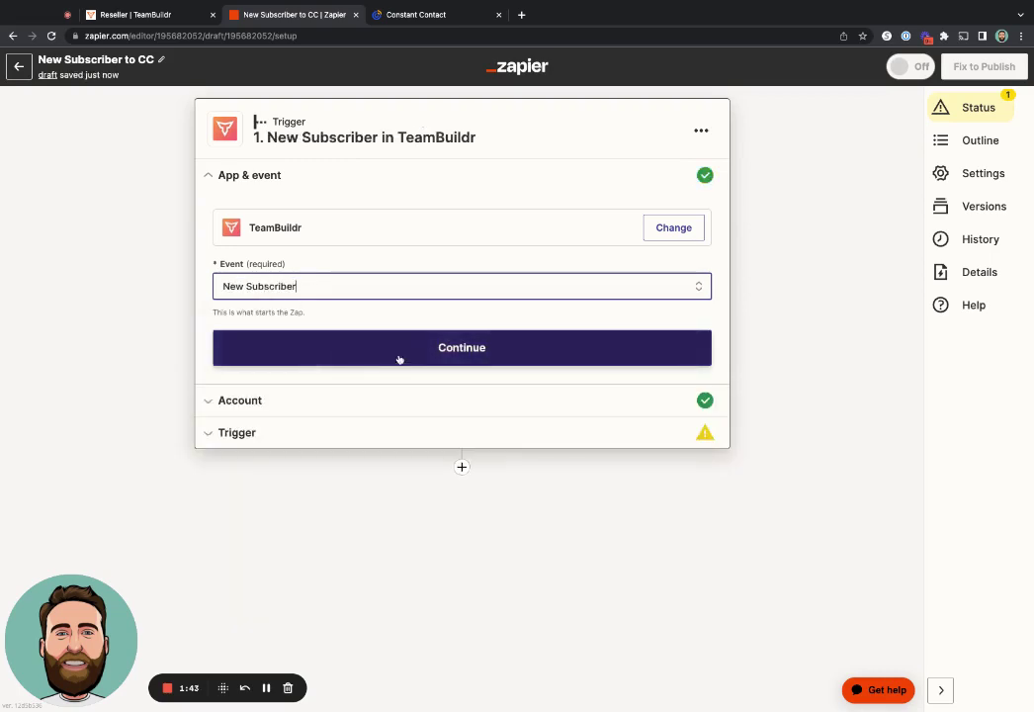
- Accept the connected TeamBuildr login and select the TeamBuildr account for the trigger
left_click(428, 352)
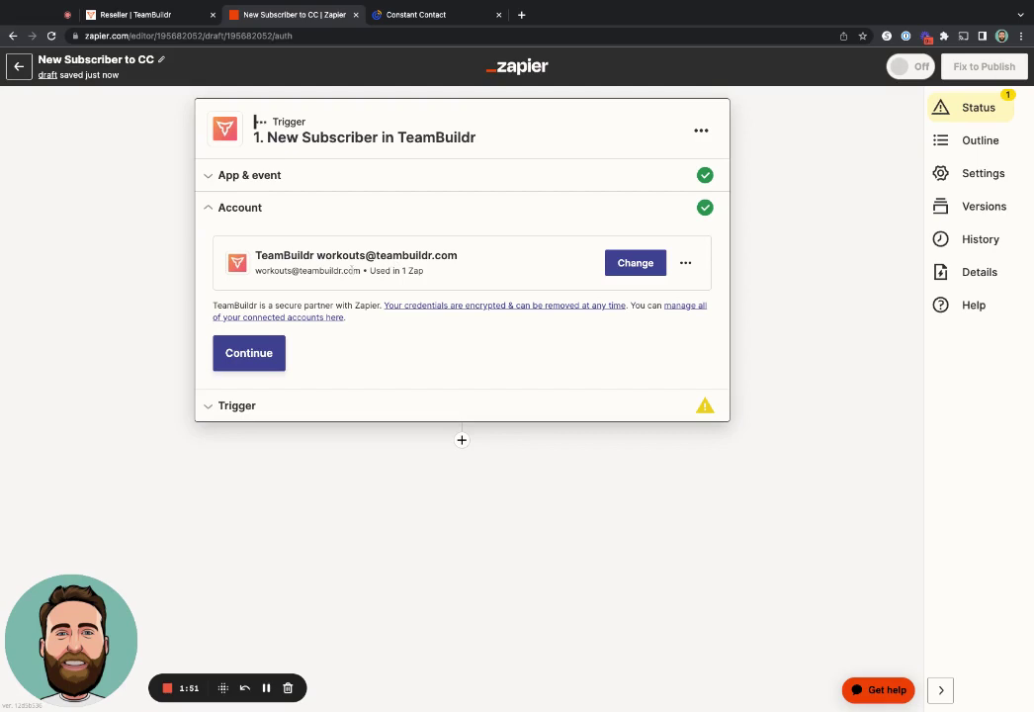
left_click(254, 354)
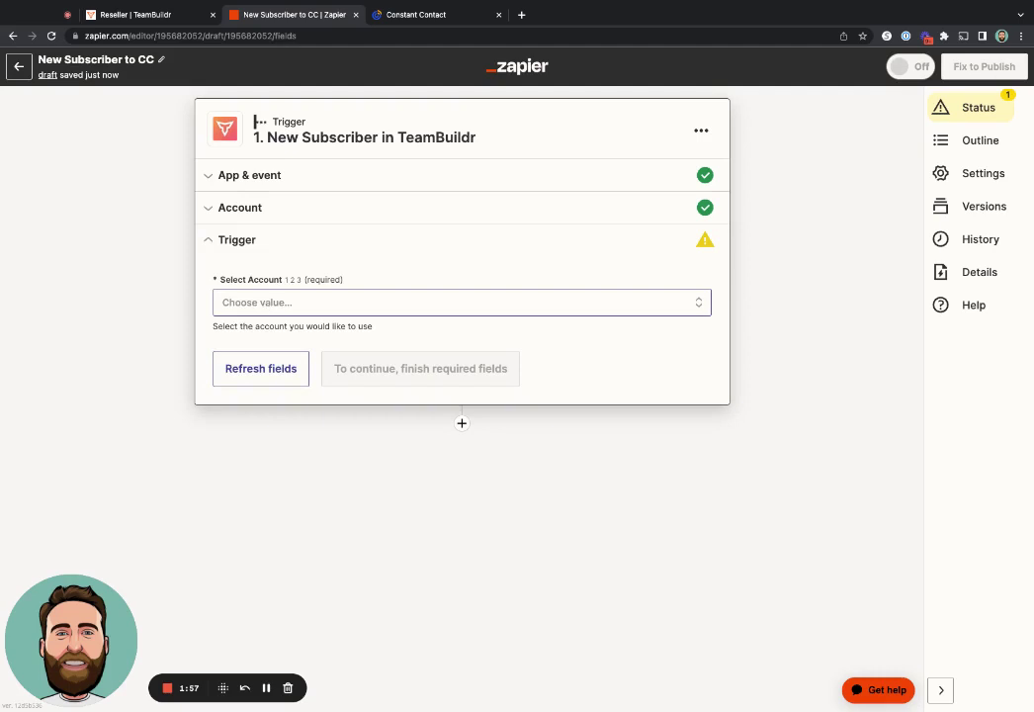
left_click(274, 303)
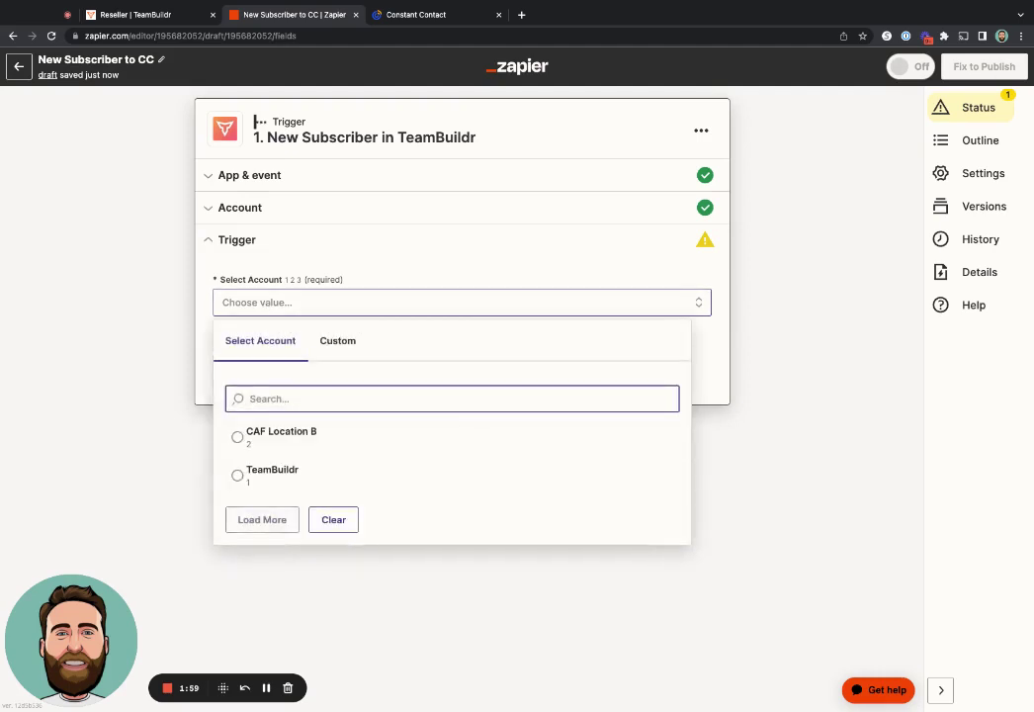
left_click(240, 478)
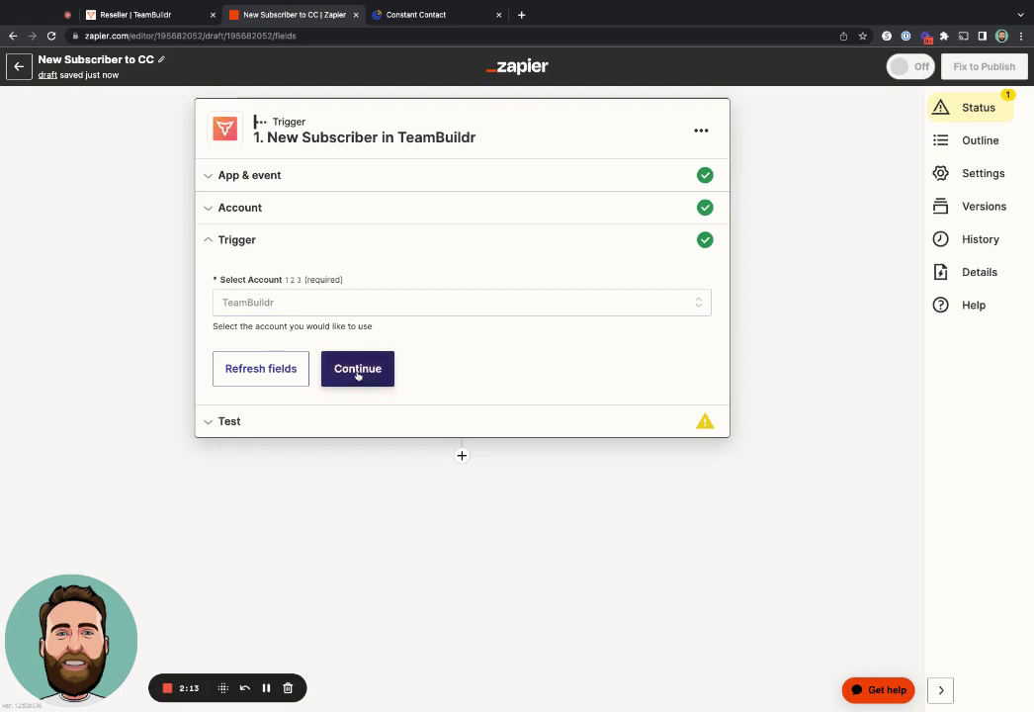
- Skip the TeamBuildr trigger test, keep the example data, and add a step 2 action
left_click(358, 370)
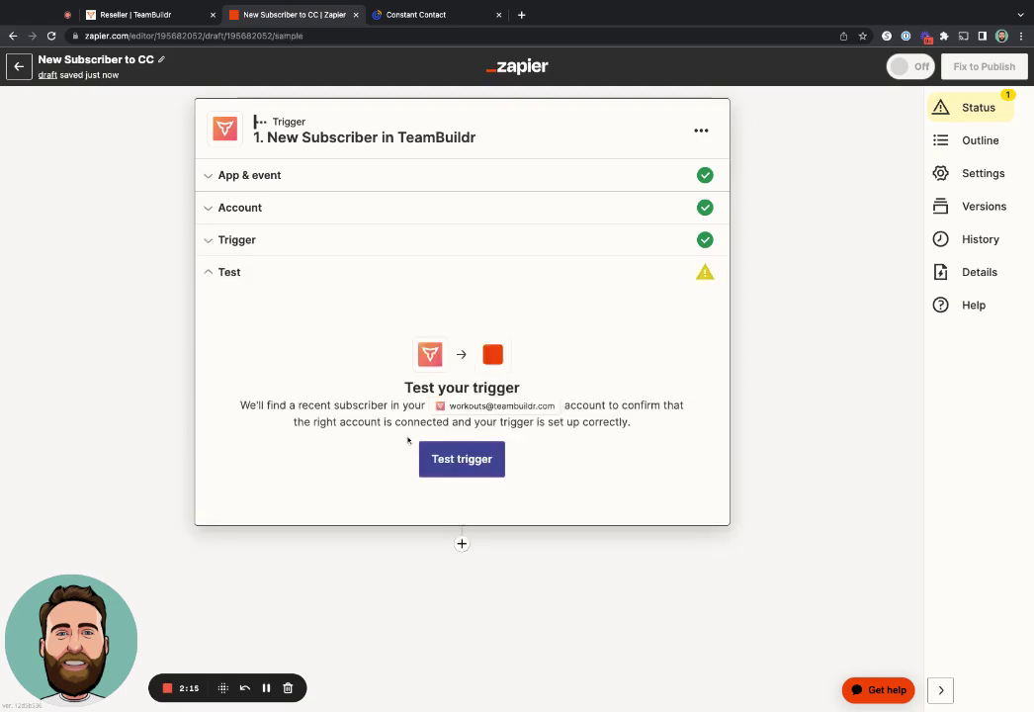
left_click(440, 459)
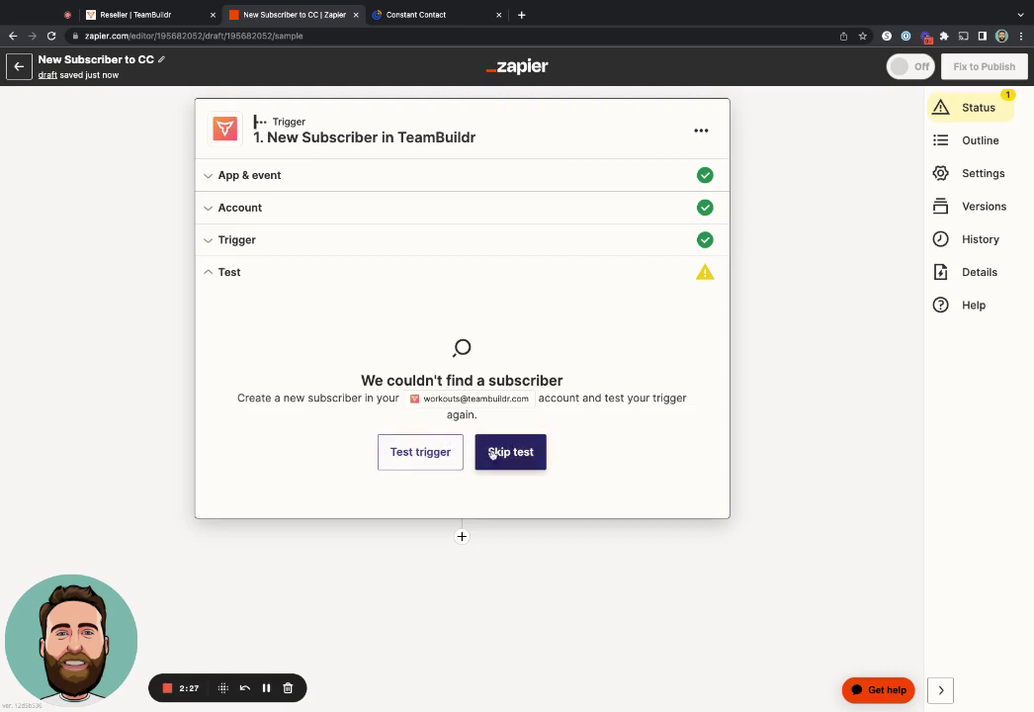
left_click(495, 452)
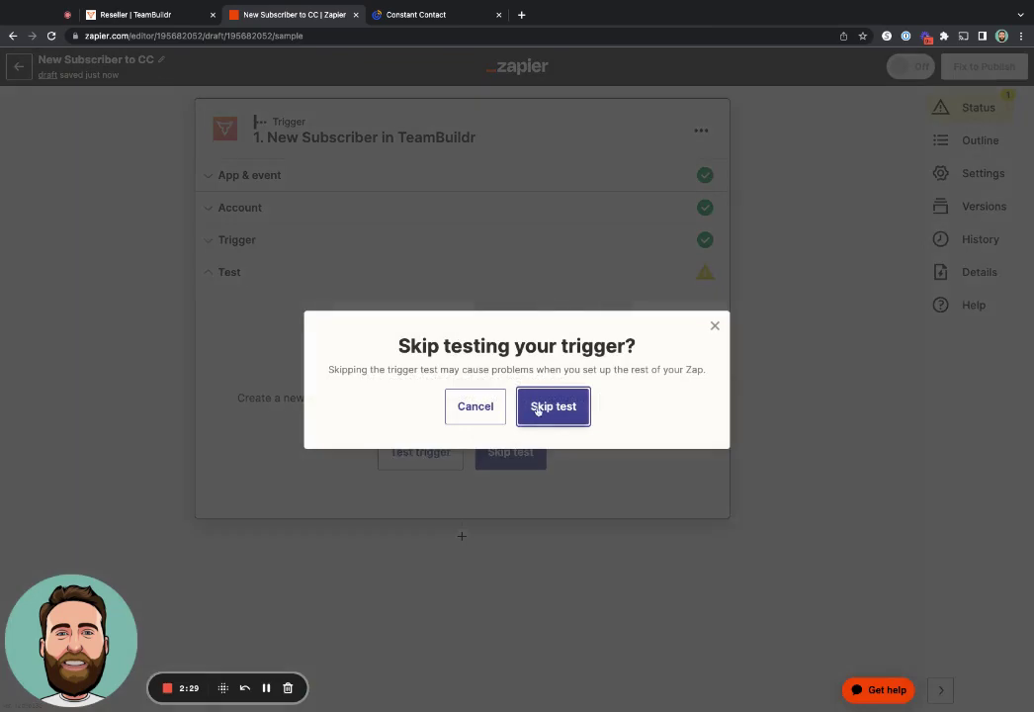
left_click(533, 408)
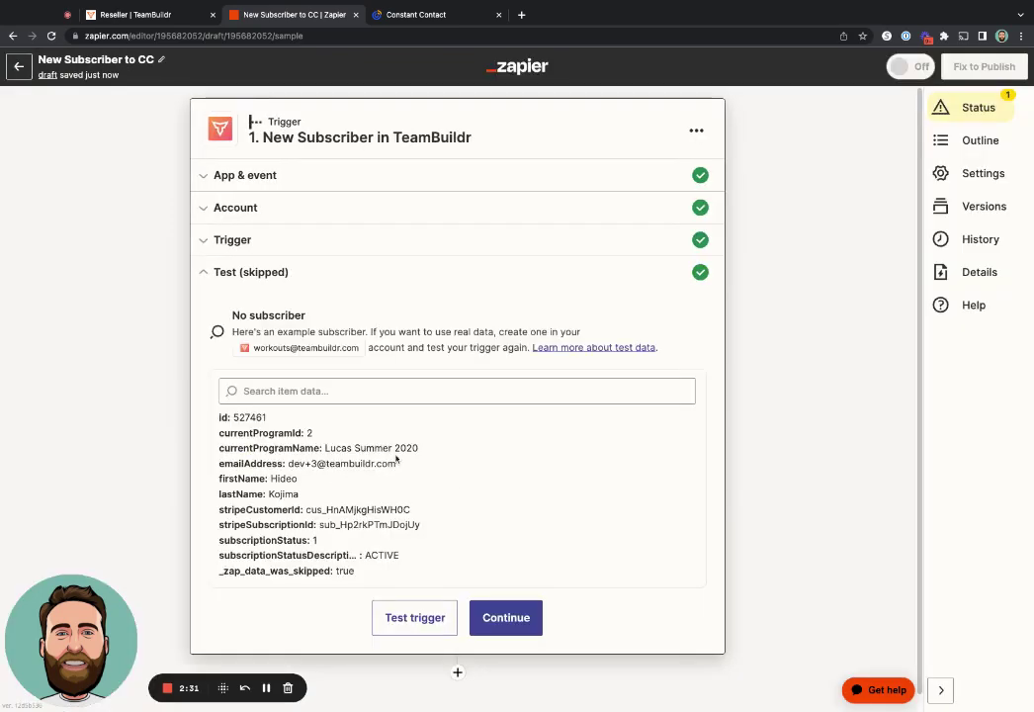
left_click(500, 618)
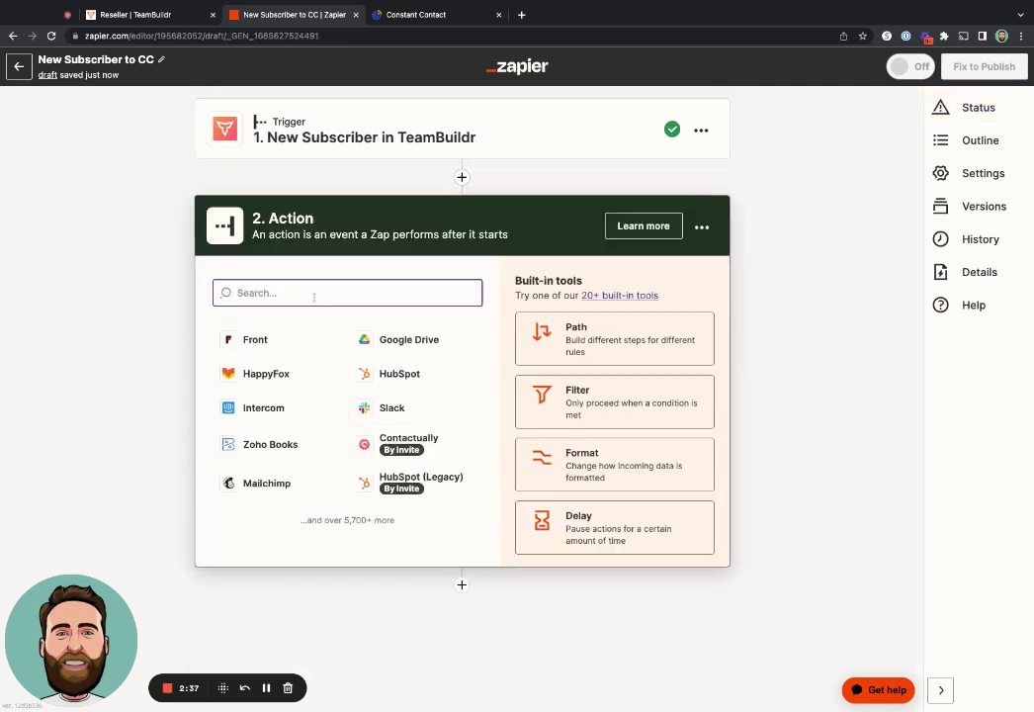
- Set step 2 to Constant Contact, found by searching 'const', with the Create Contact event
type("const")
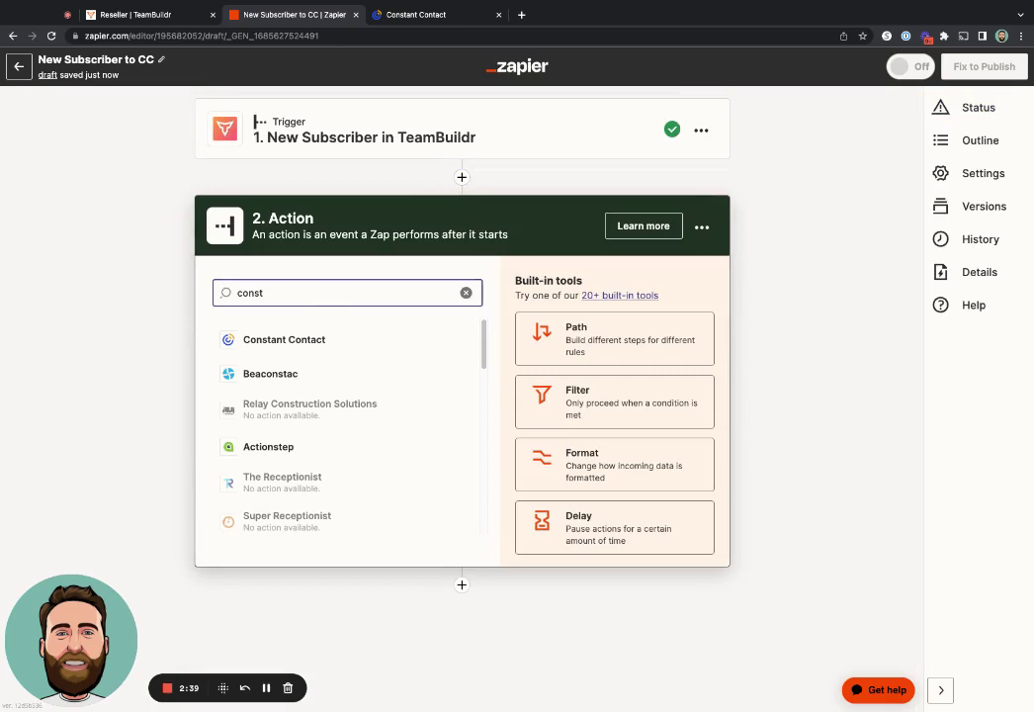
left_click(292, 341)
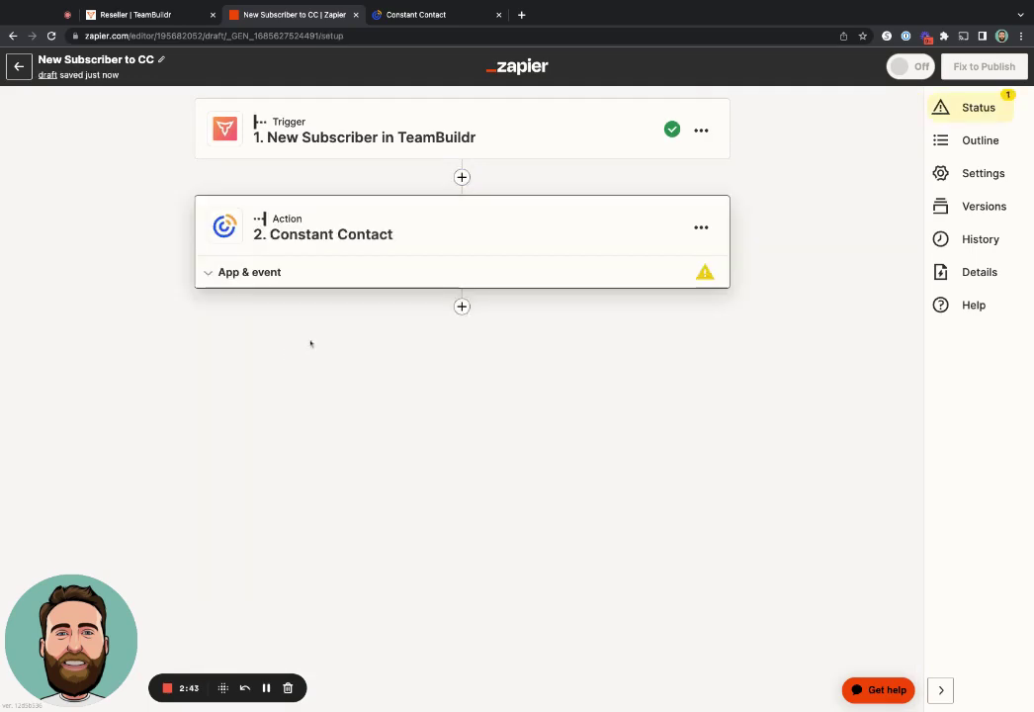
left_click(341, 385)
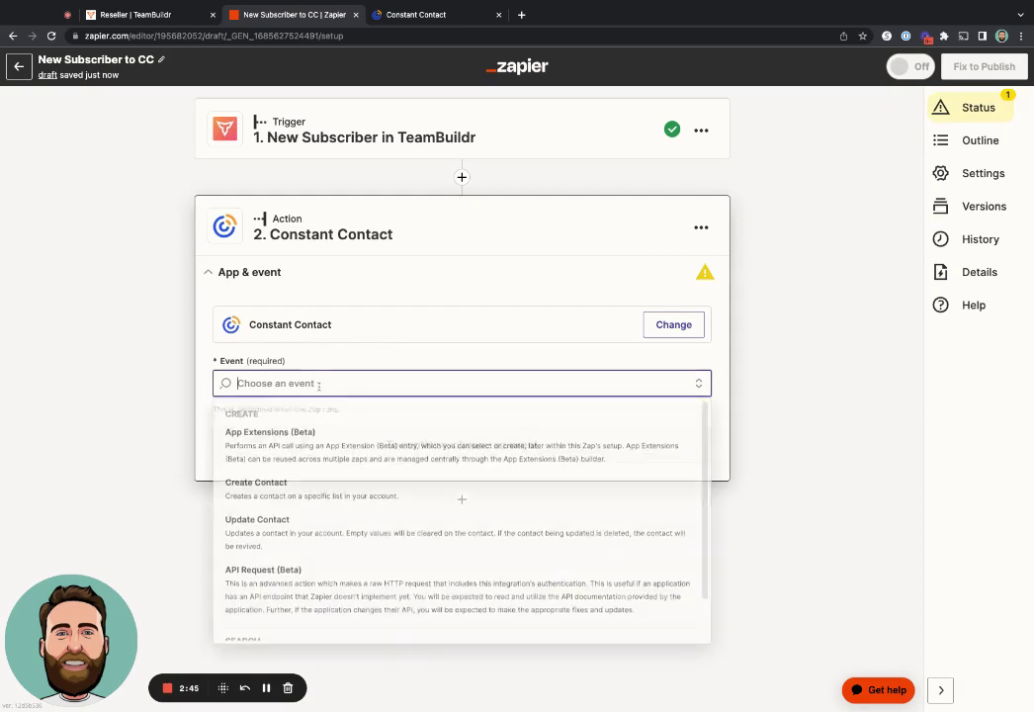
scroll(368, 495, "down", 1)
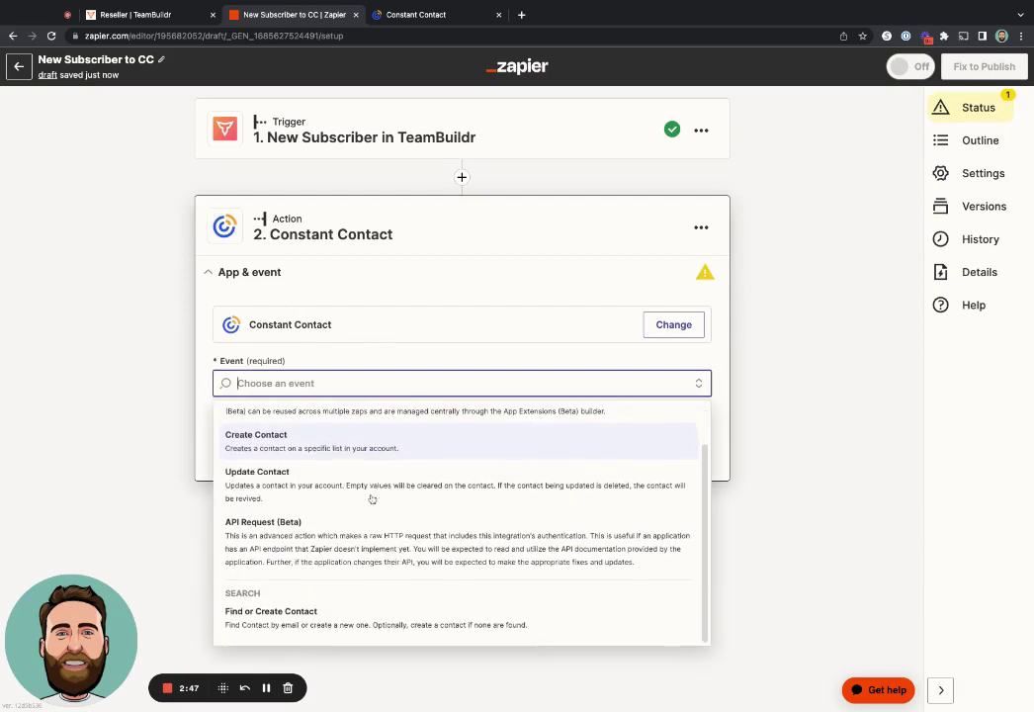
scroll(363, 492, "up", 1)
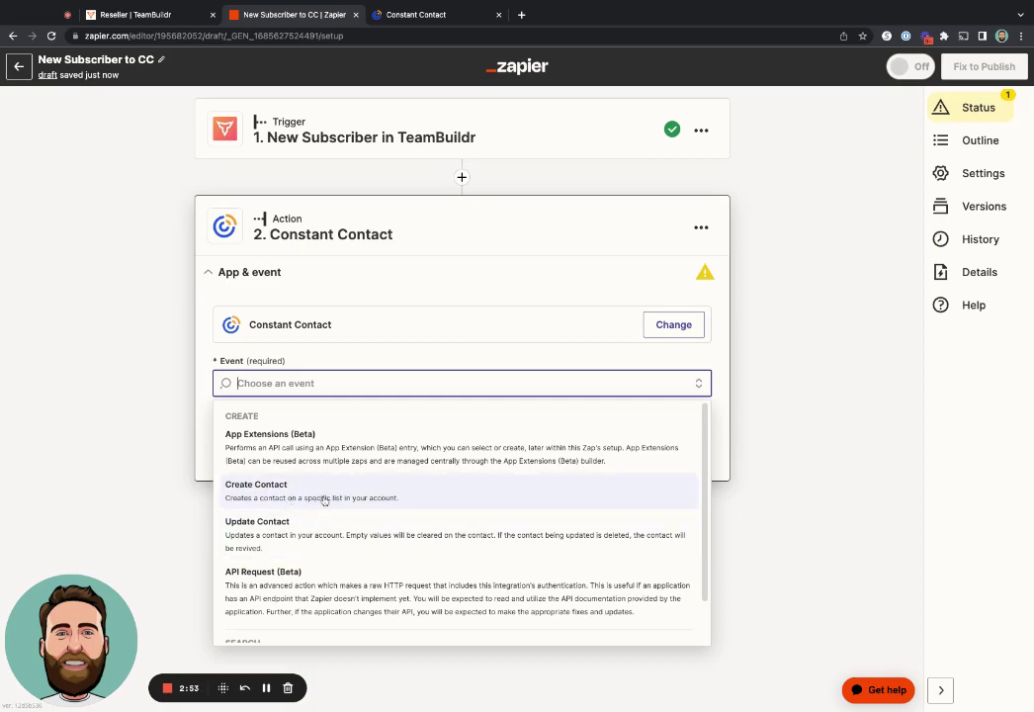
left_click(259, 497)
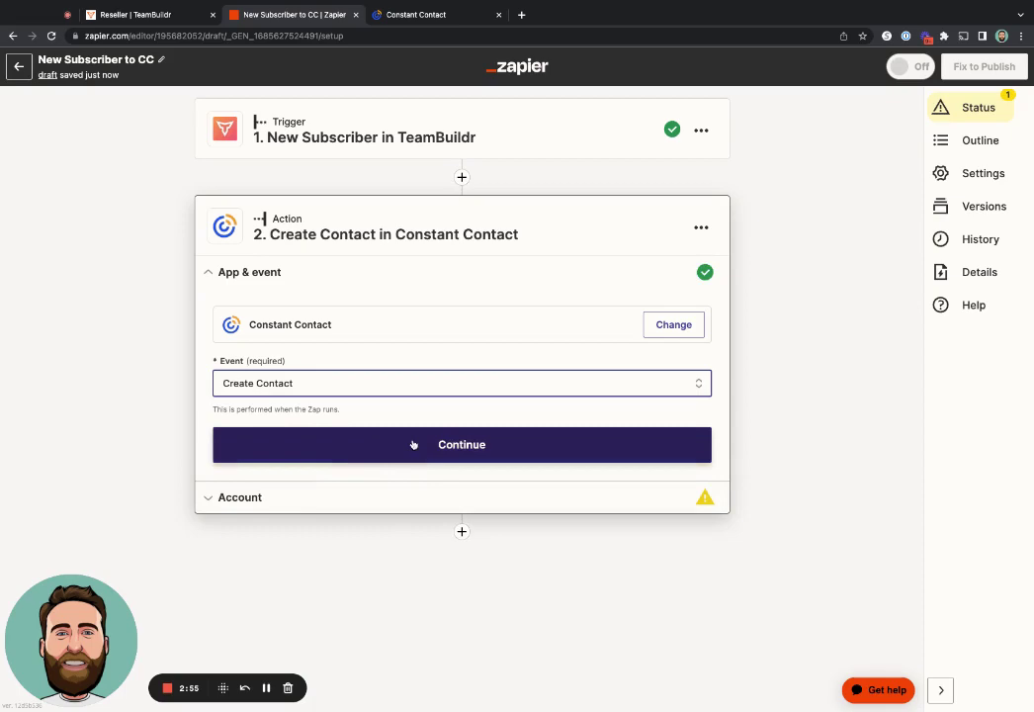
- Connect a Constant Contact account to step 2 and continue to its Action fields
left_click(411, 444)
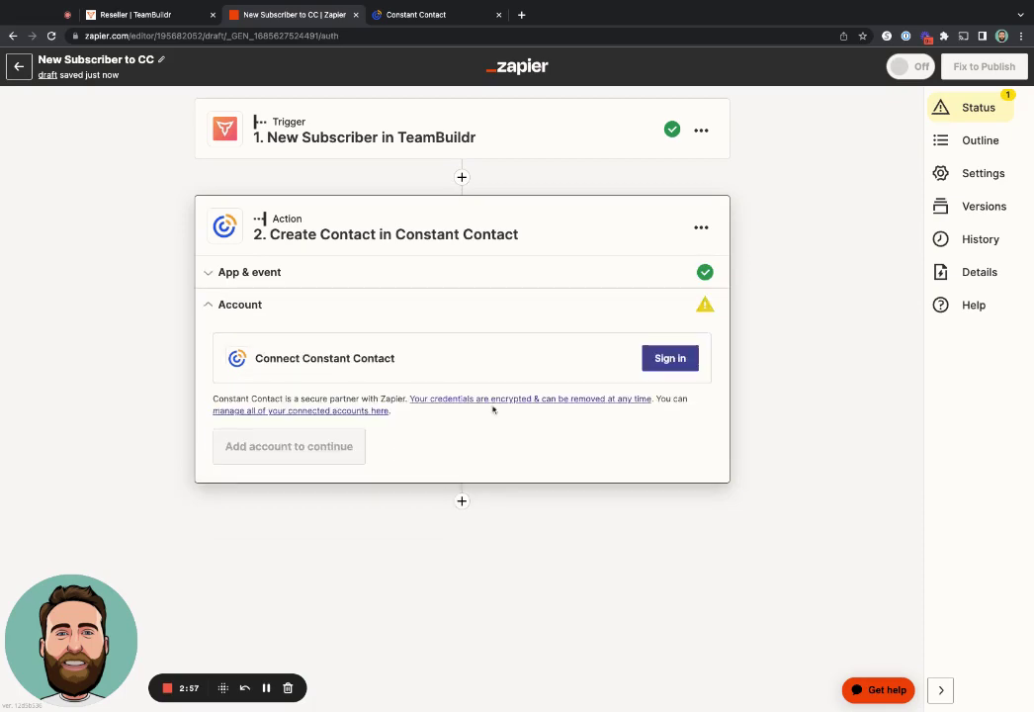
left_click(652, 365)
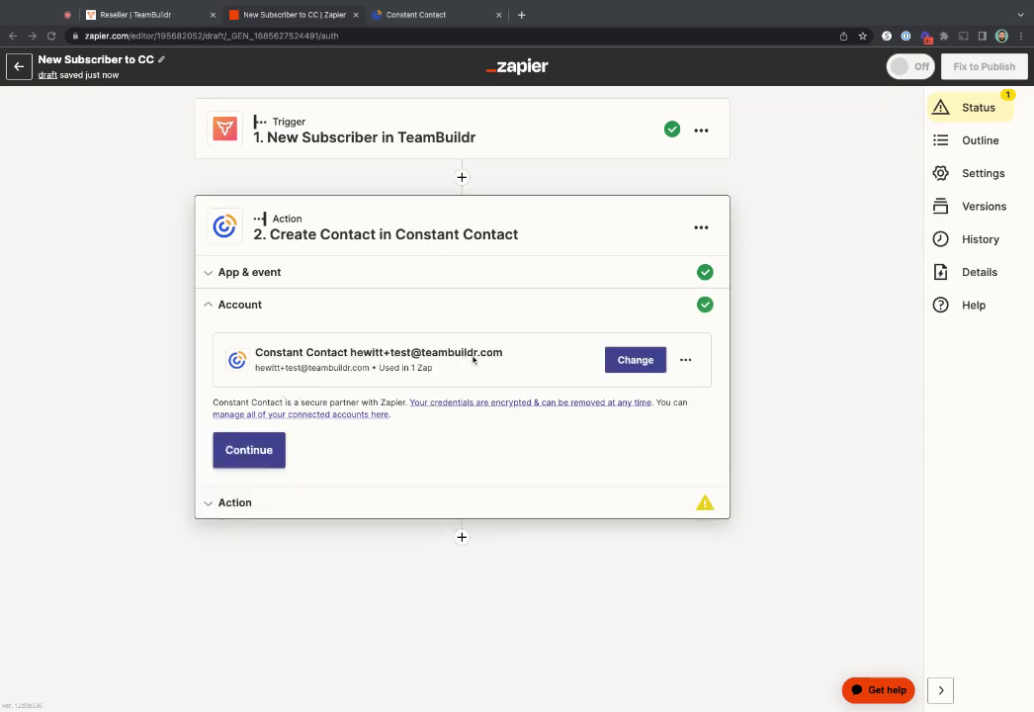
left_click(406, 15)
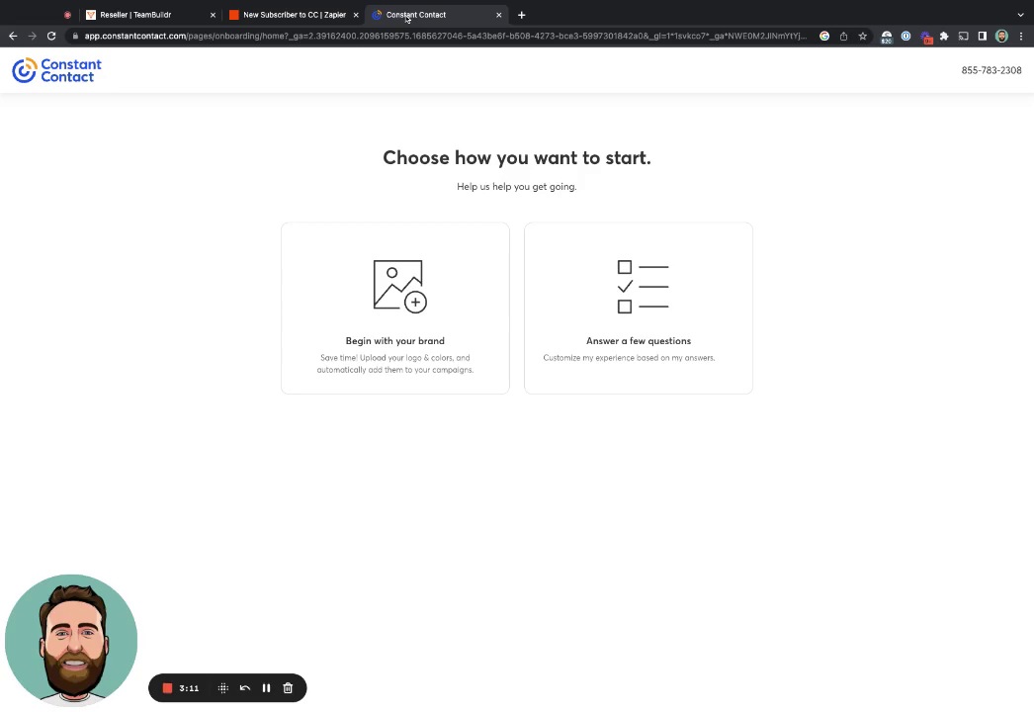
left_click(229, 14)
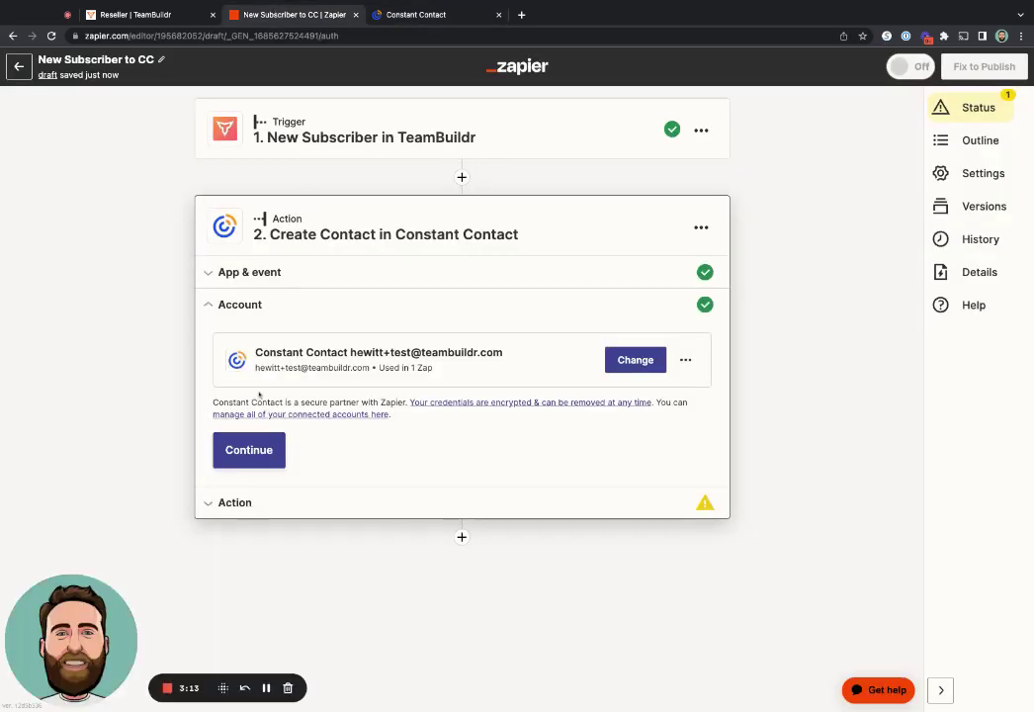
left_click(250, 450)
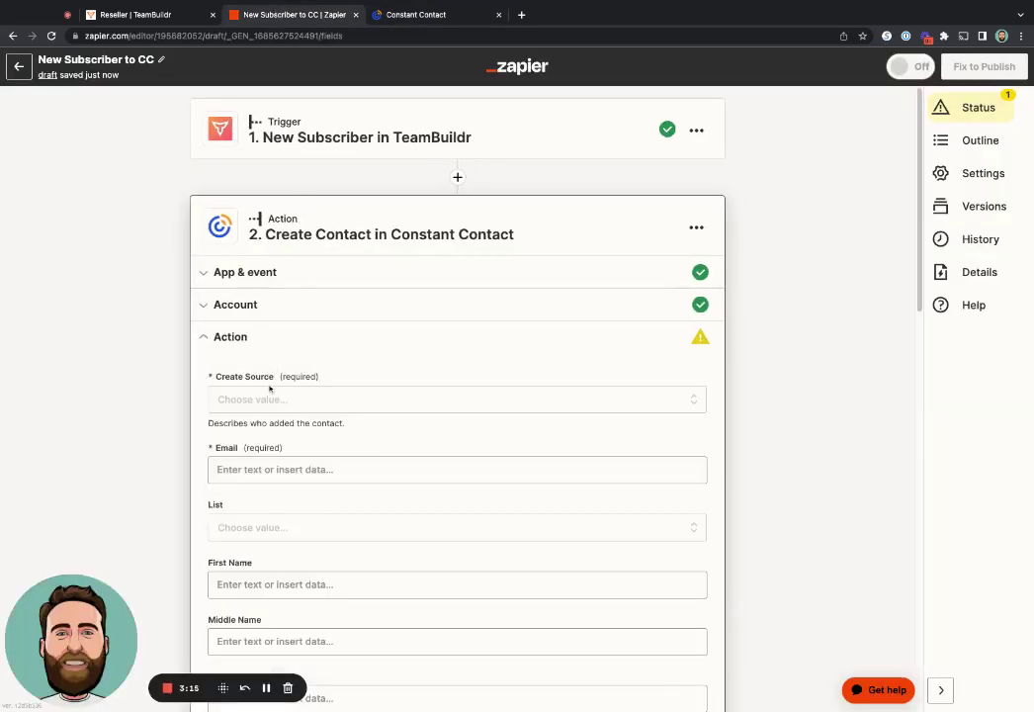
- Set Create Source to Contact, map TeamBuildr's Email Address into Email, and choose the General Interest list
scroll(269, 390, "down", 1)
left_click(264, 379)
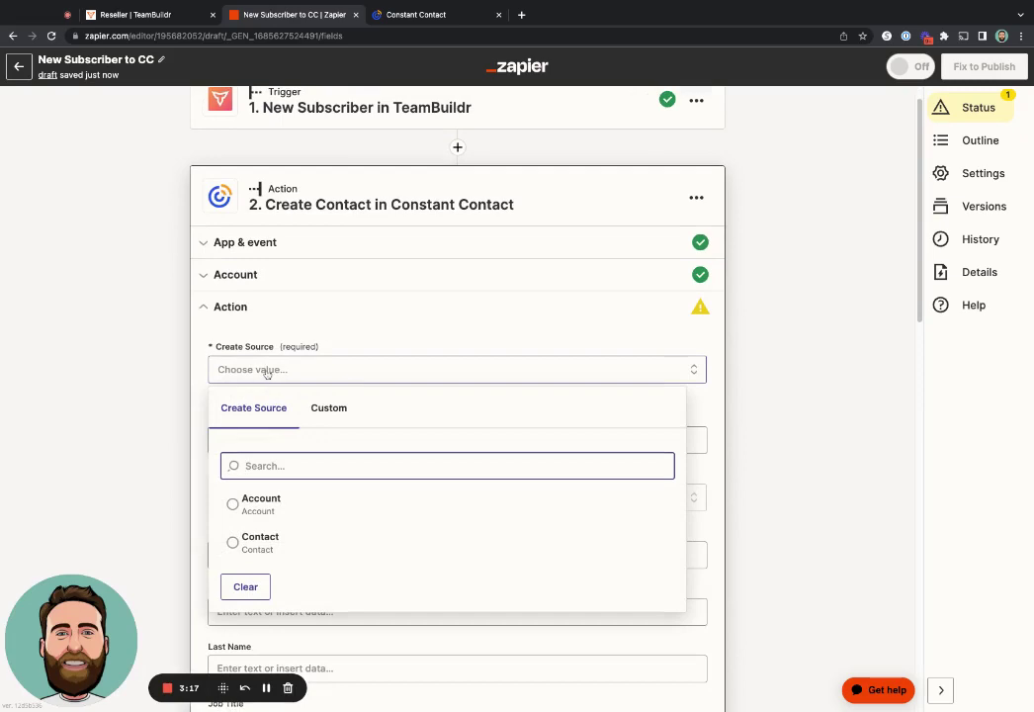
left_click(260, 542)
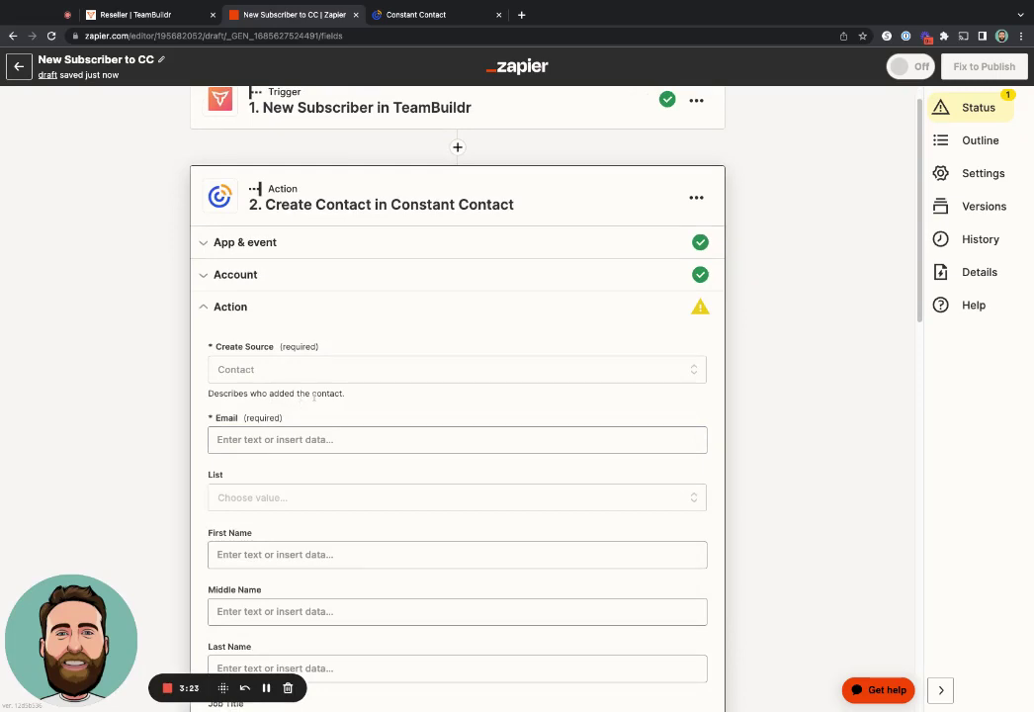
left_click(268, 443)
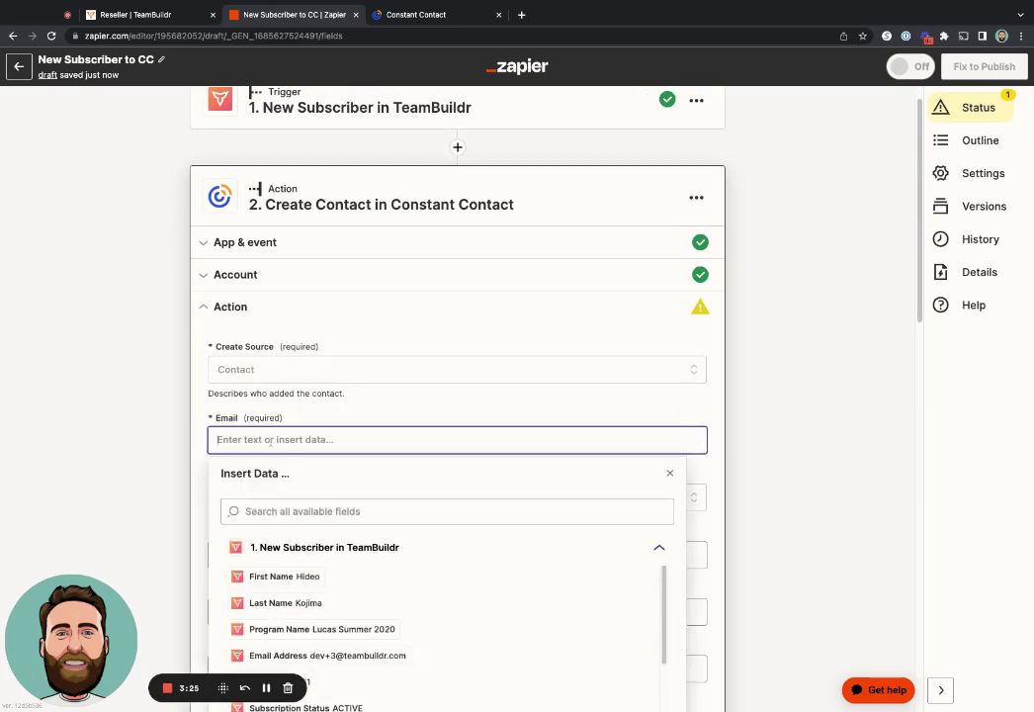
scroll(307, 583, "down", 1)
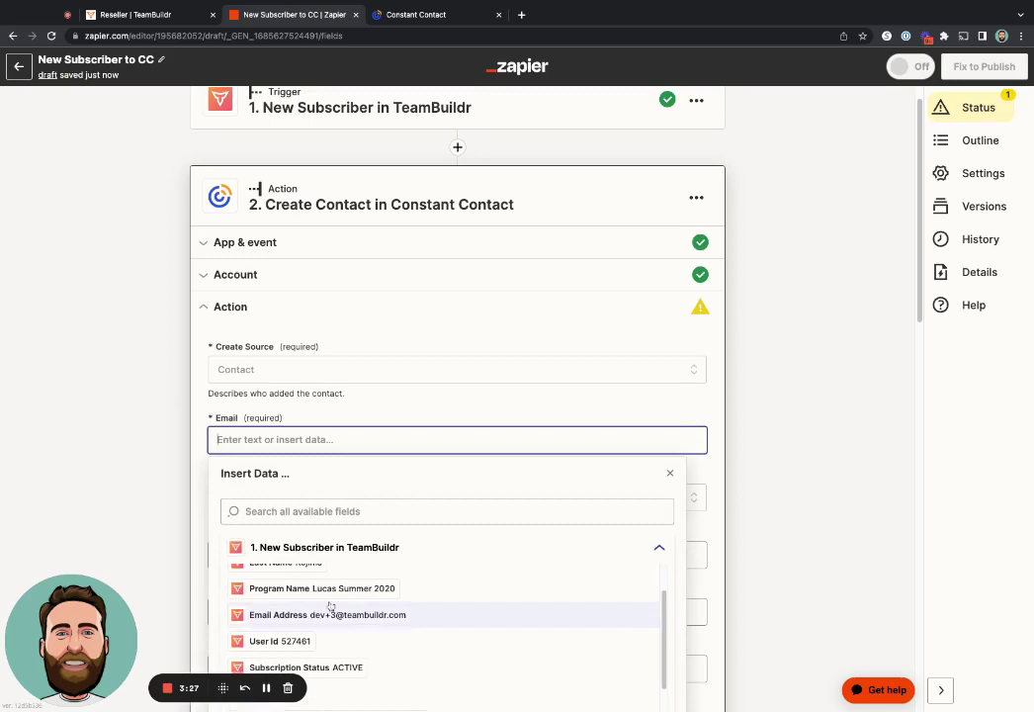
left_click(331, 616)
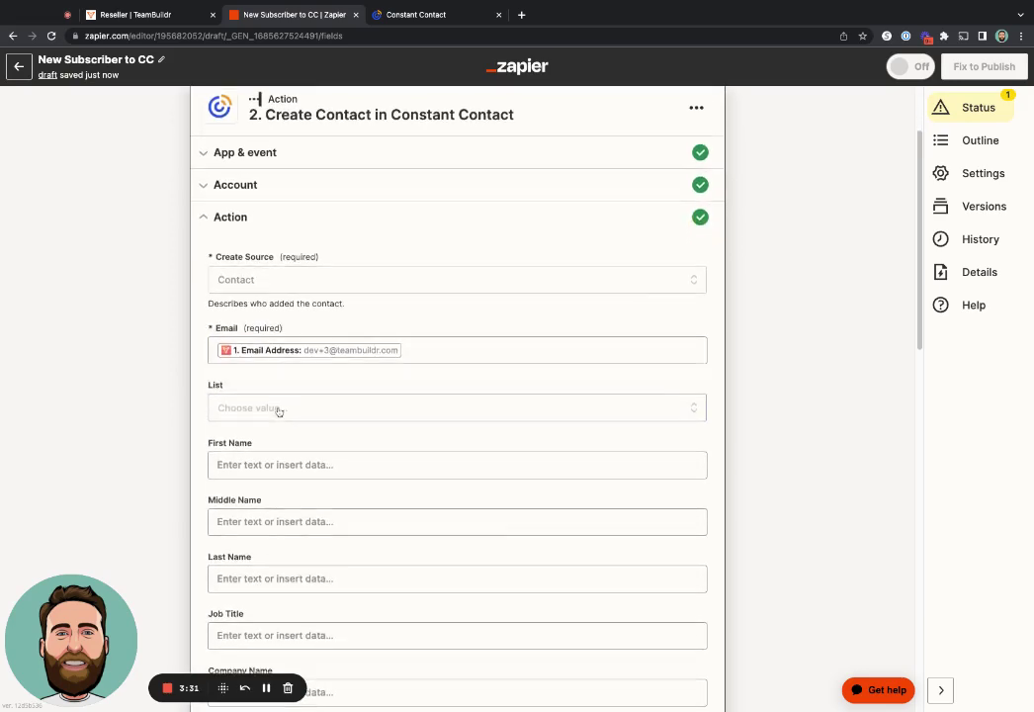
left_click(281, 407)
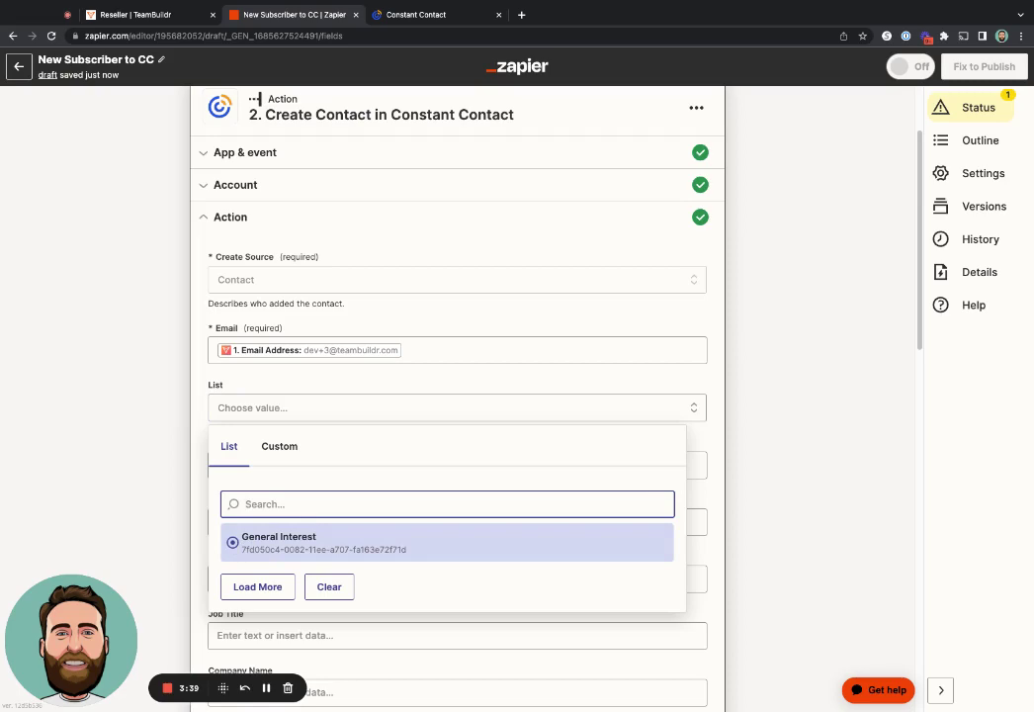
left_click(279, 542)
- Map the TeamBuildr subscriber's First Name into the contact's First Name field
left_click(250, 482)
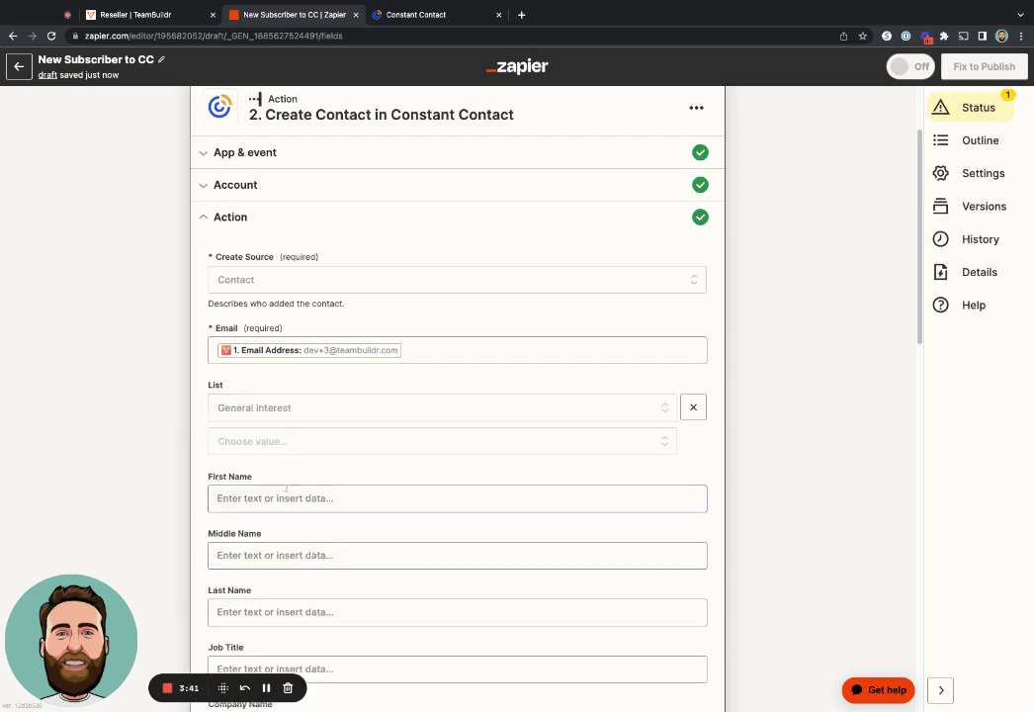
scroll(296, 502, "down", 1)
scroll(296, 502, "down", 1)
scroll(263, 419, "down", 1)
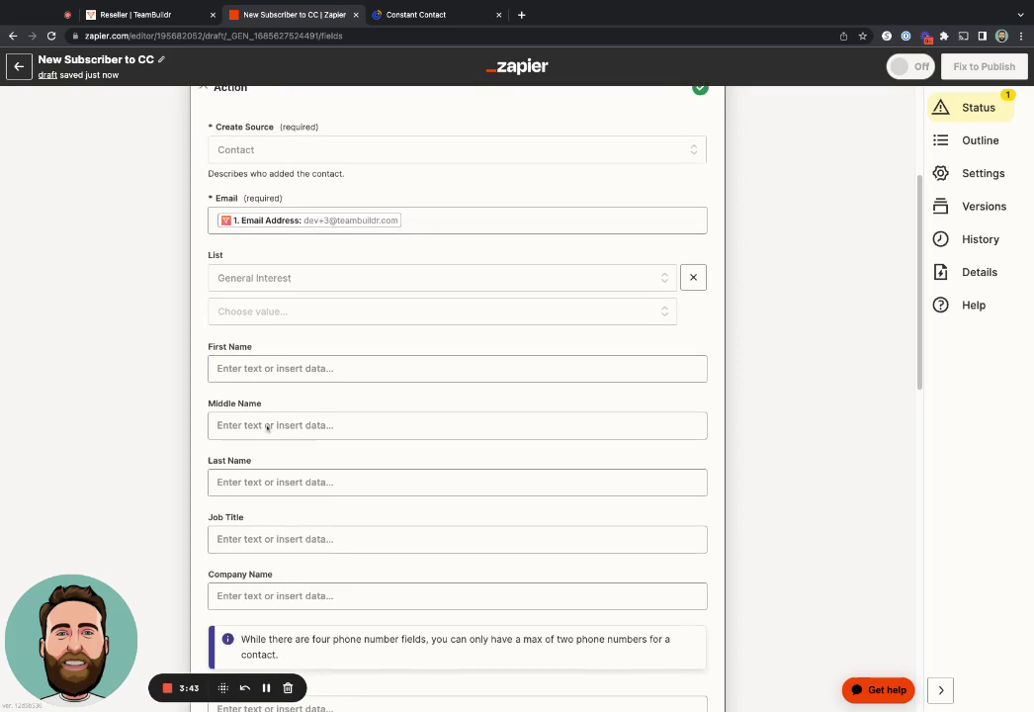
left_click(268, 367)
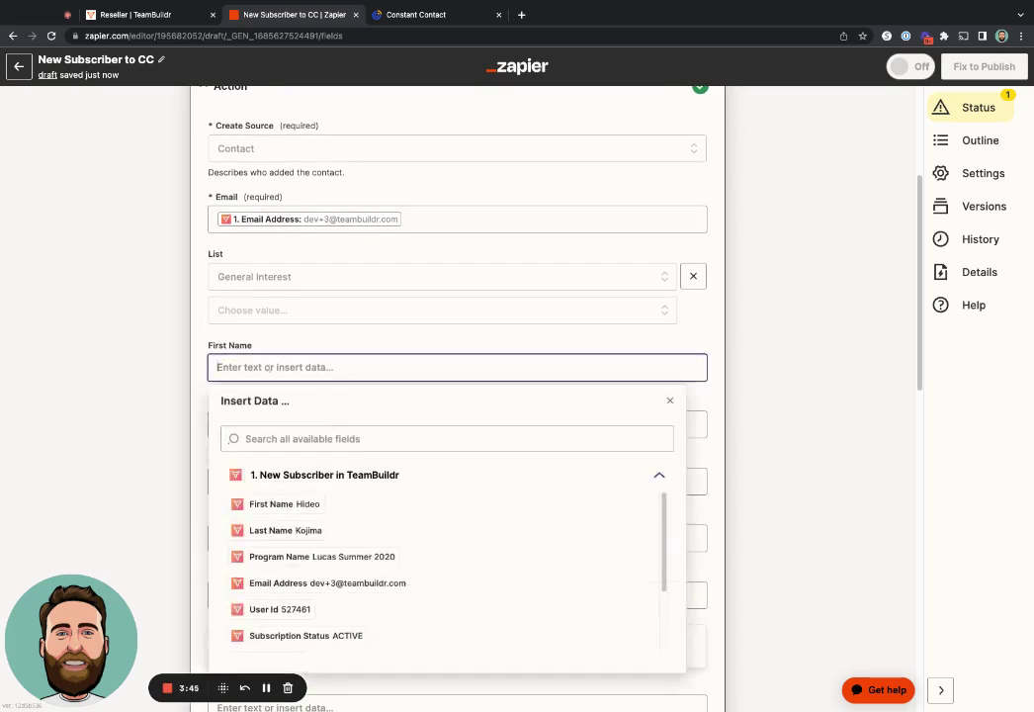
left_click(279, 504)
- Map the subscriber's Last Name into the contact's Last Name field and scroll to the form's end
key("Tab")
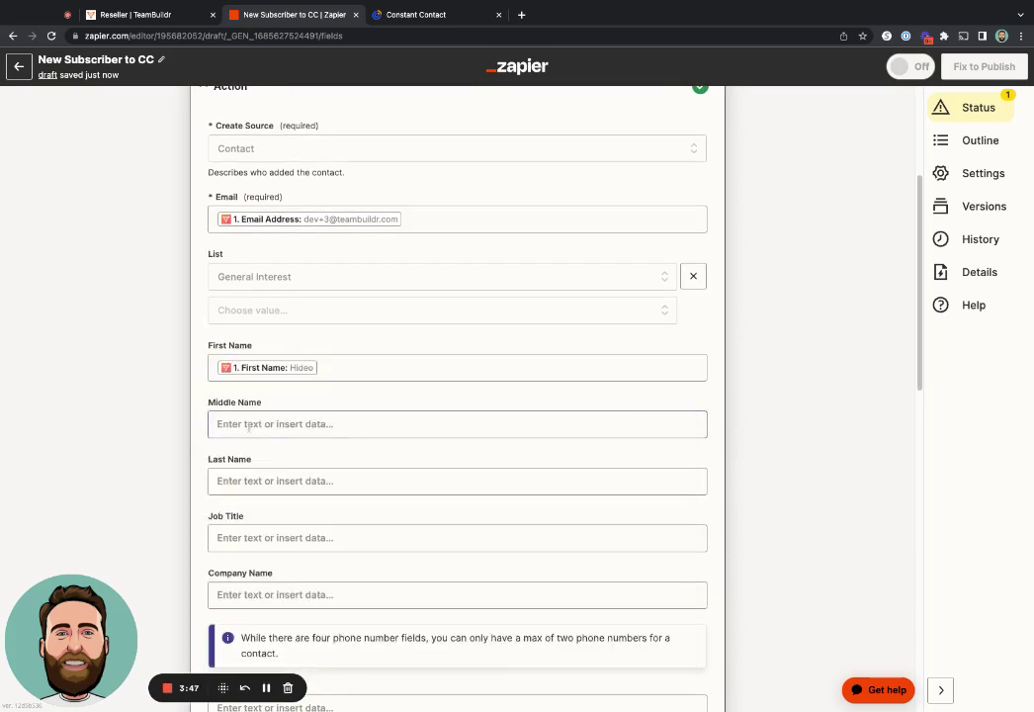
key("Tab")
scroll(267, 490, "down", 2)
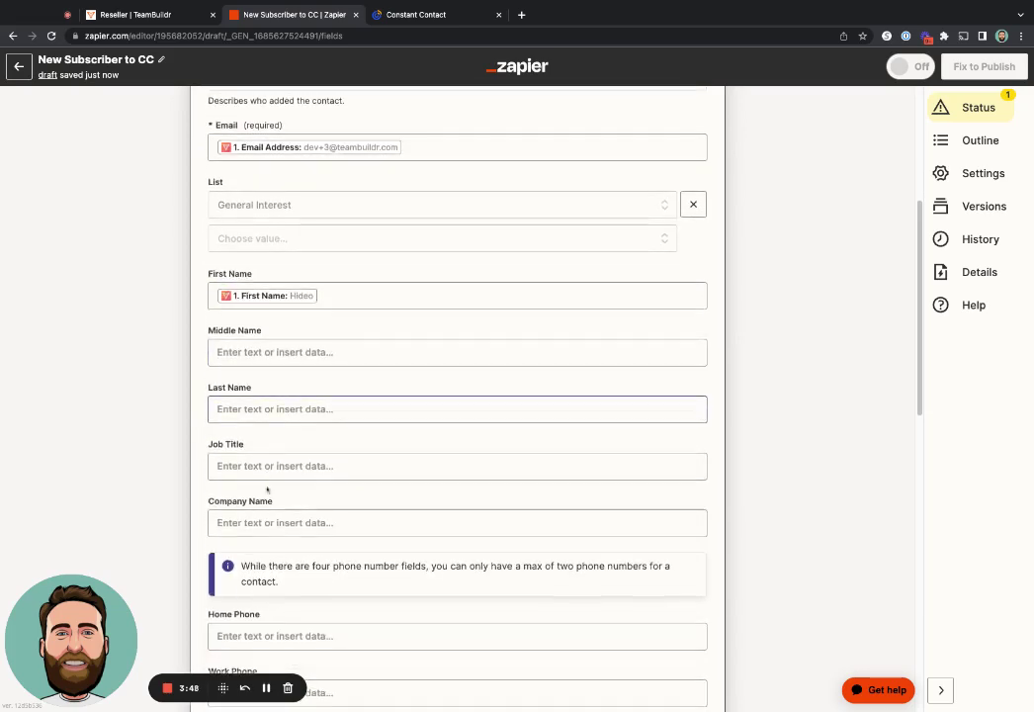
left_click(268, 409)
left_click(262, 573)
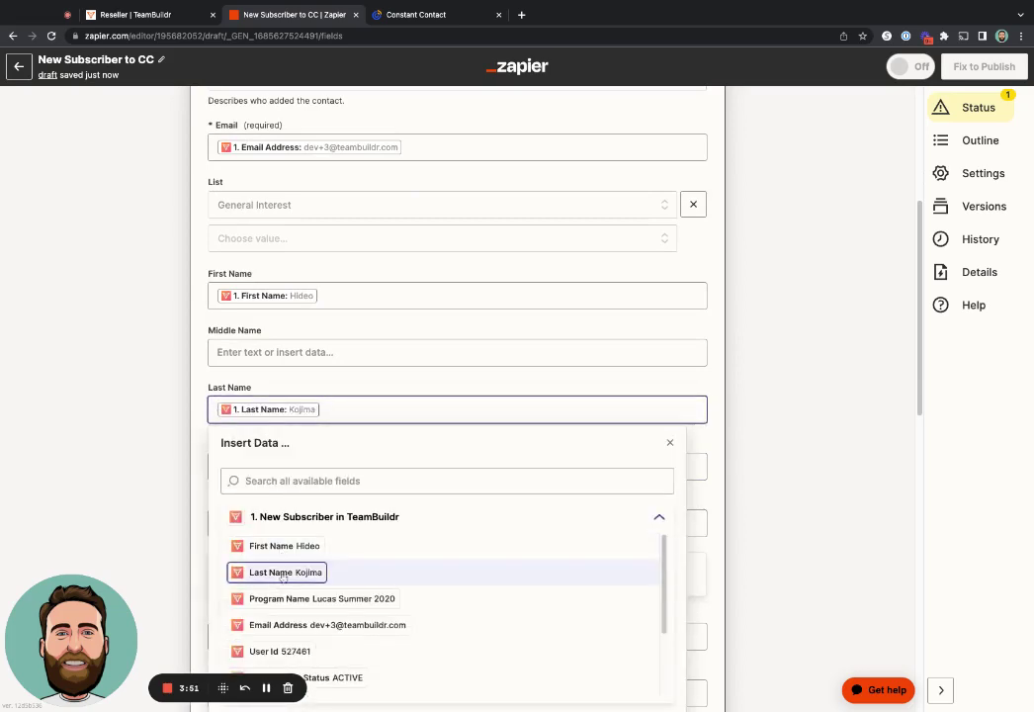
left_click(201, 451)
scroll(248, 460, "down", 4)
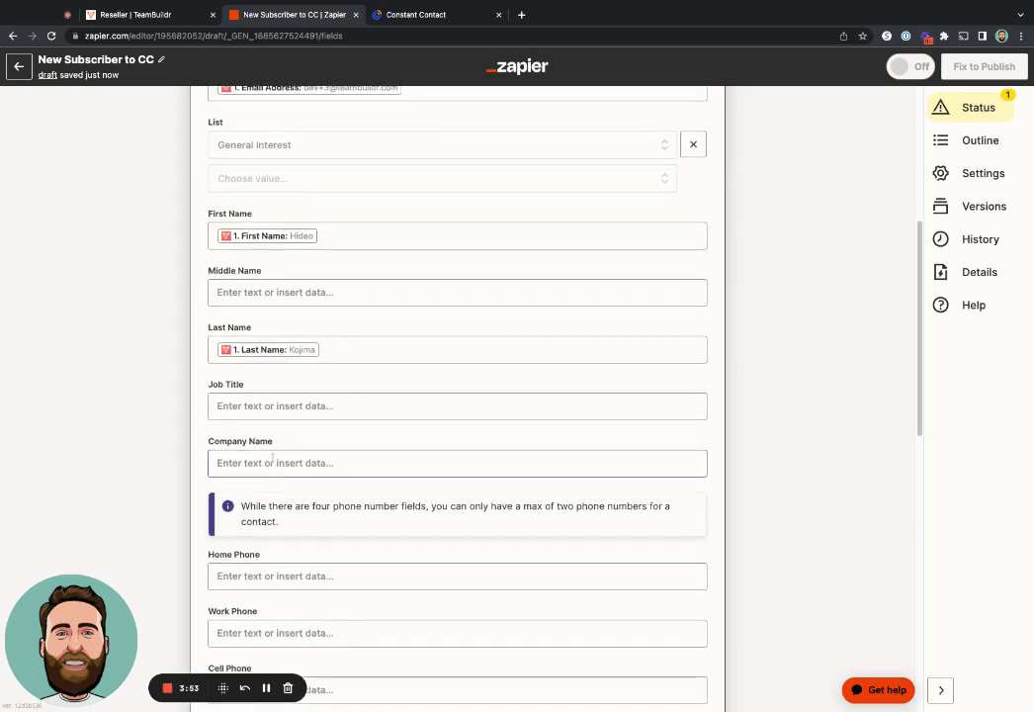
scroll(298, 431, "down", 4)
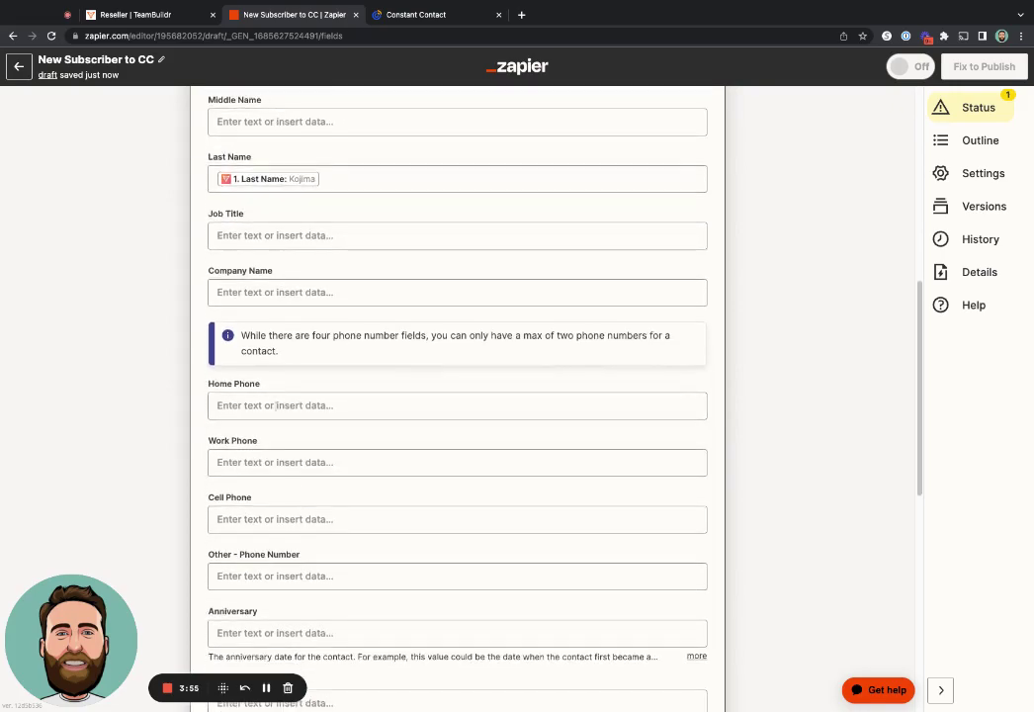
scroll(271, 447, "down", 5)
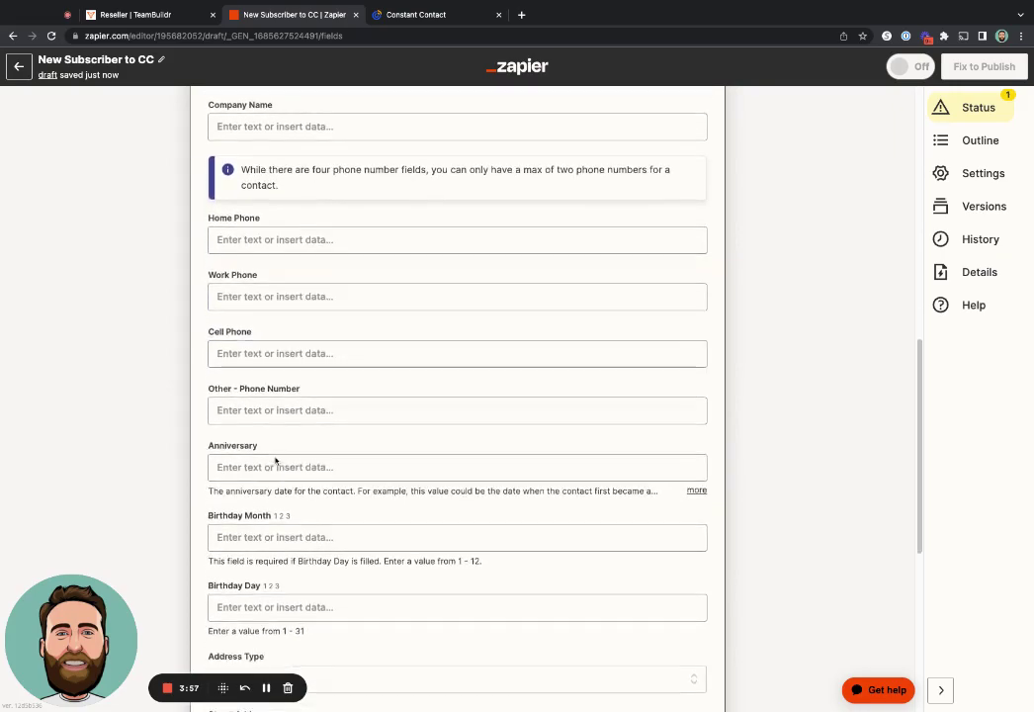
scroll(304, 461, "down", 8)
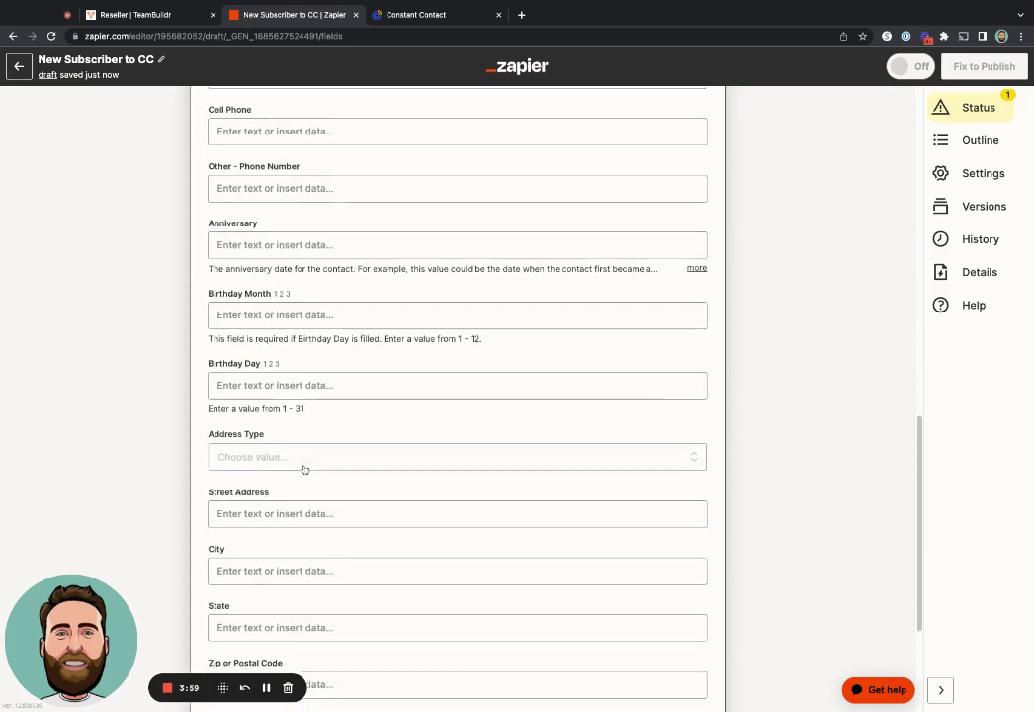
scroll(305, 469, "down", 1)
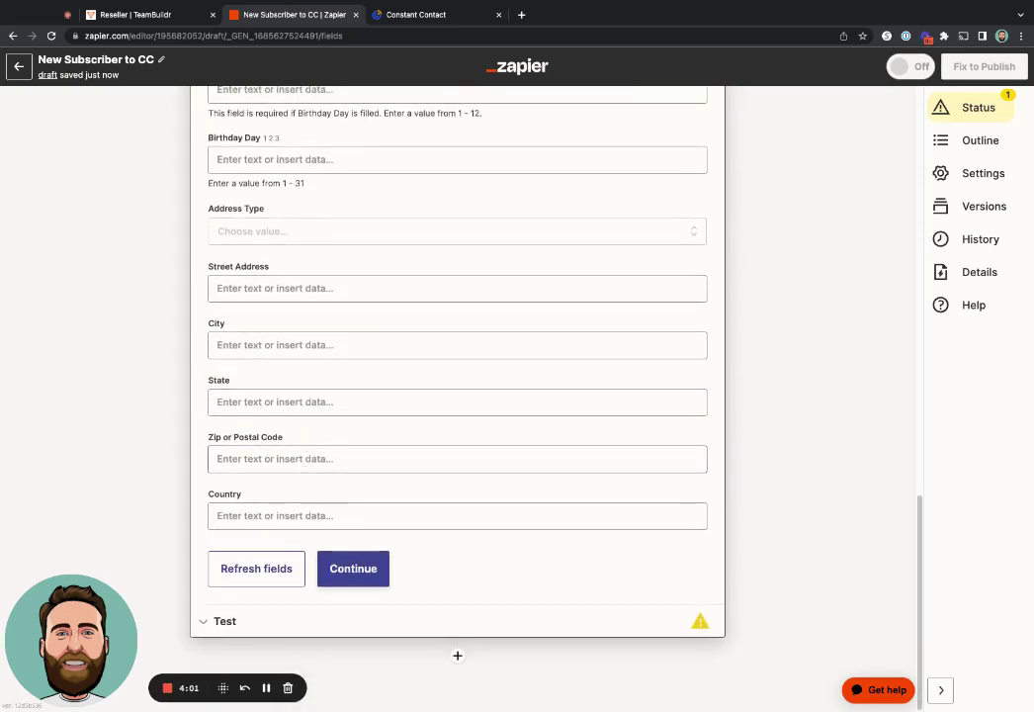
- Run the Create Contact test, review the returned sample contact, and publish 'New Subscriber to CC'
left_click(348, 569)
scroll(324, 518, "down", 6)
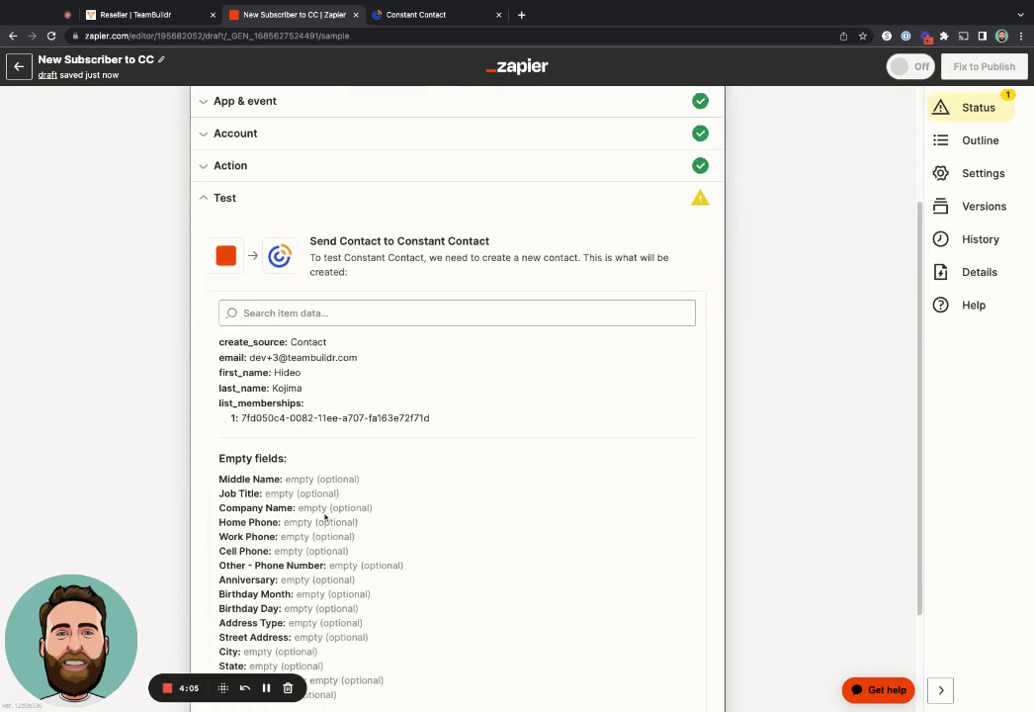
left_click(337, 600)
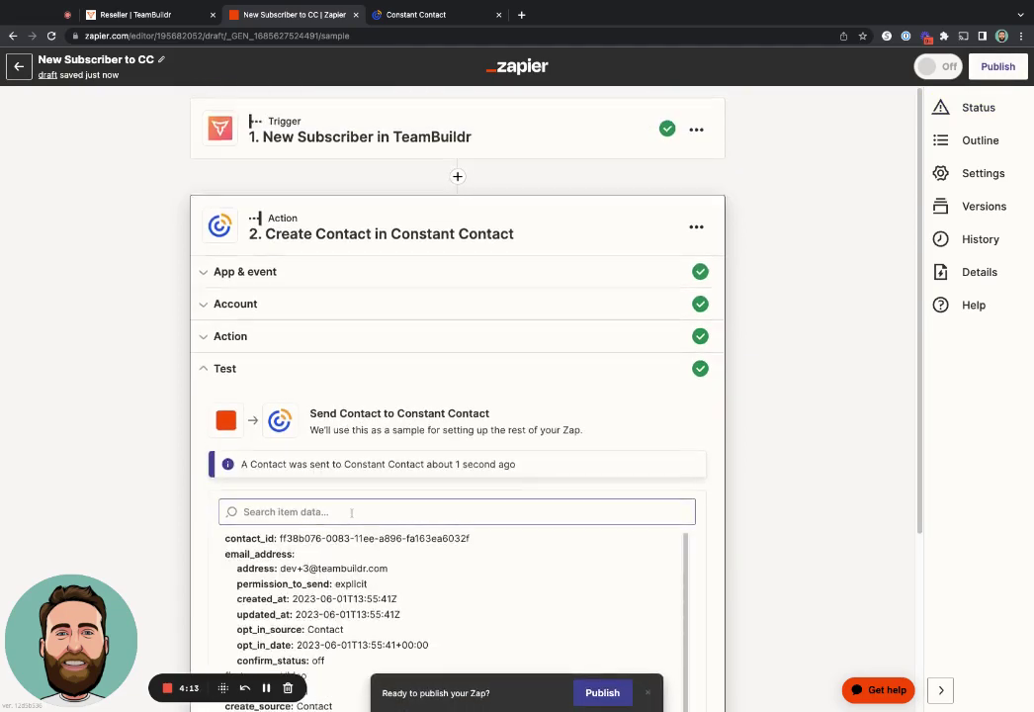
scroll(346, 509, "down", 2)
scroll(352, 514, "down", 3)
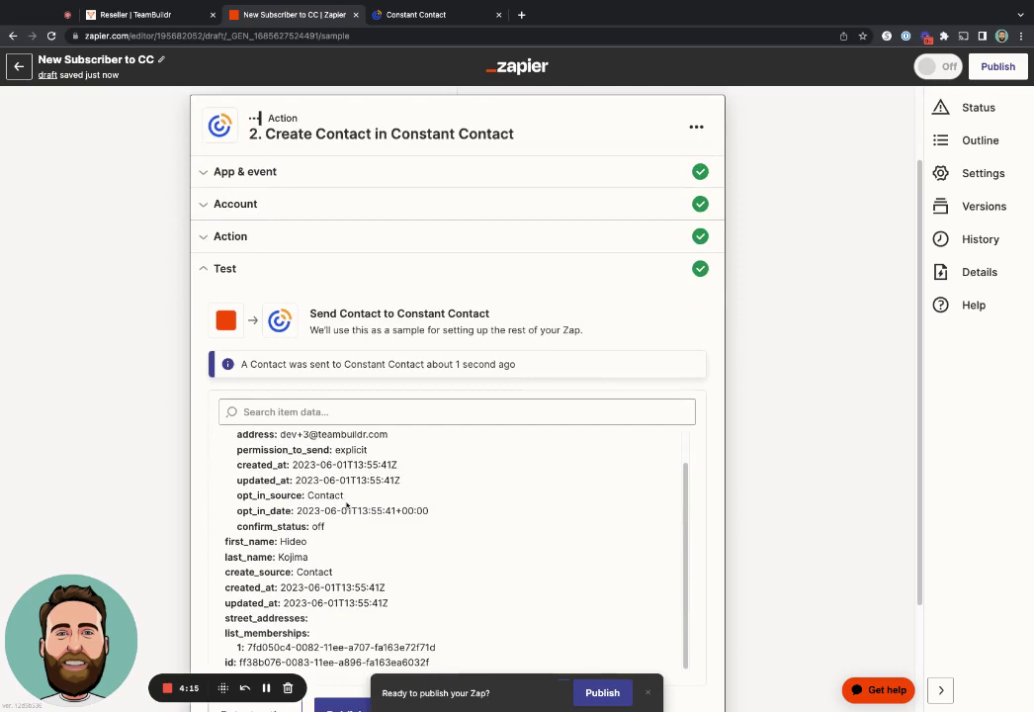
scroll(526, 523, "down", 2)
scroll(495, 494, "up", 1)
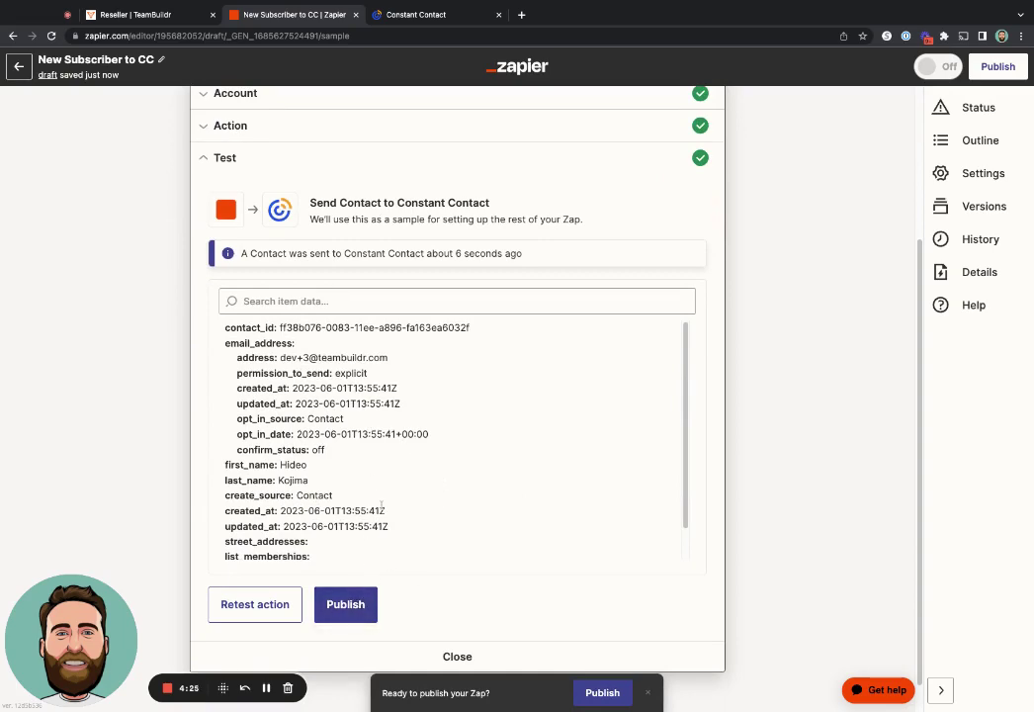
scroll(317, 455, "down", 2)
left_click(344, 603)
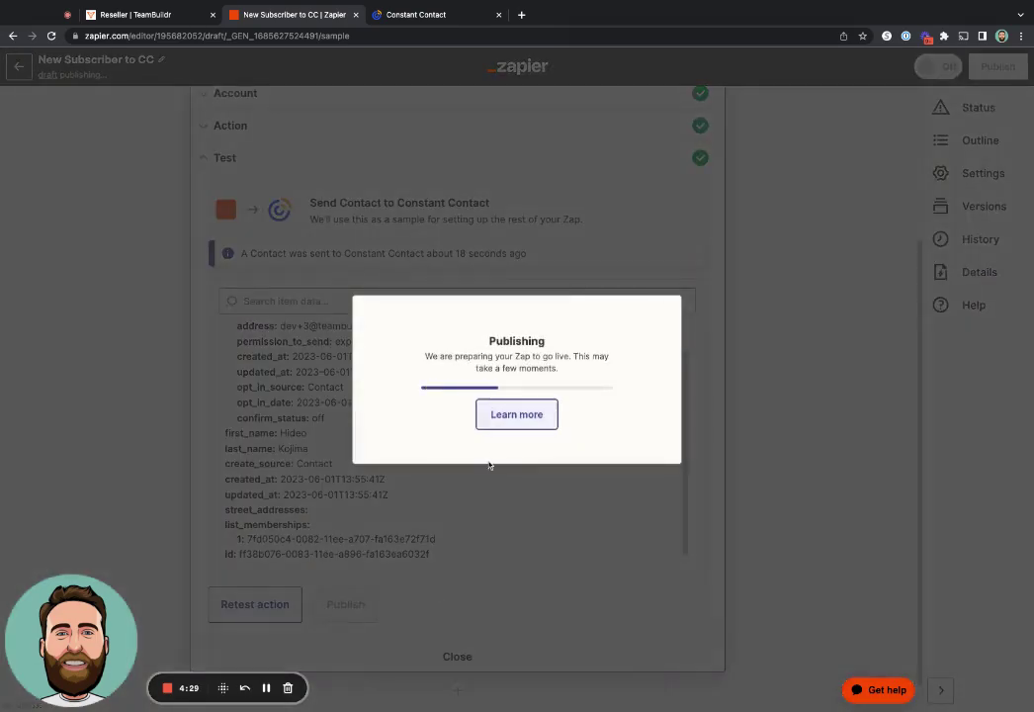
- Open TeamBuildr's Subscribers page, which shows no active subscribers matching the filter
left_click(135, 17)
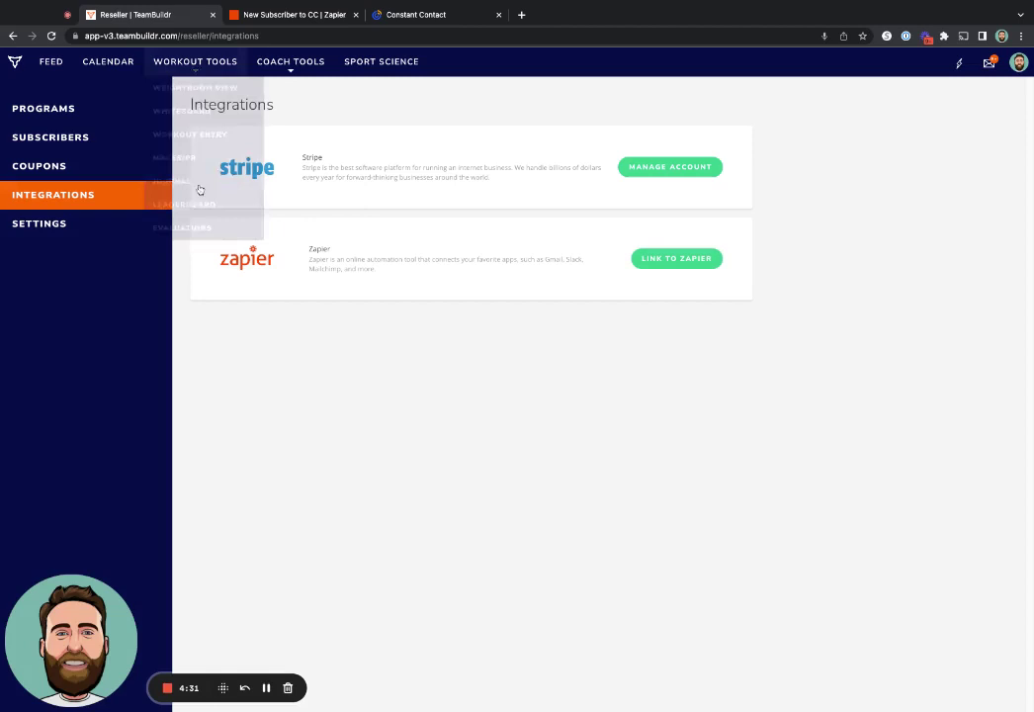
left_click(104, 138)
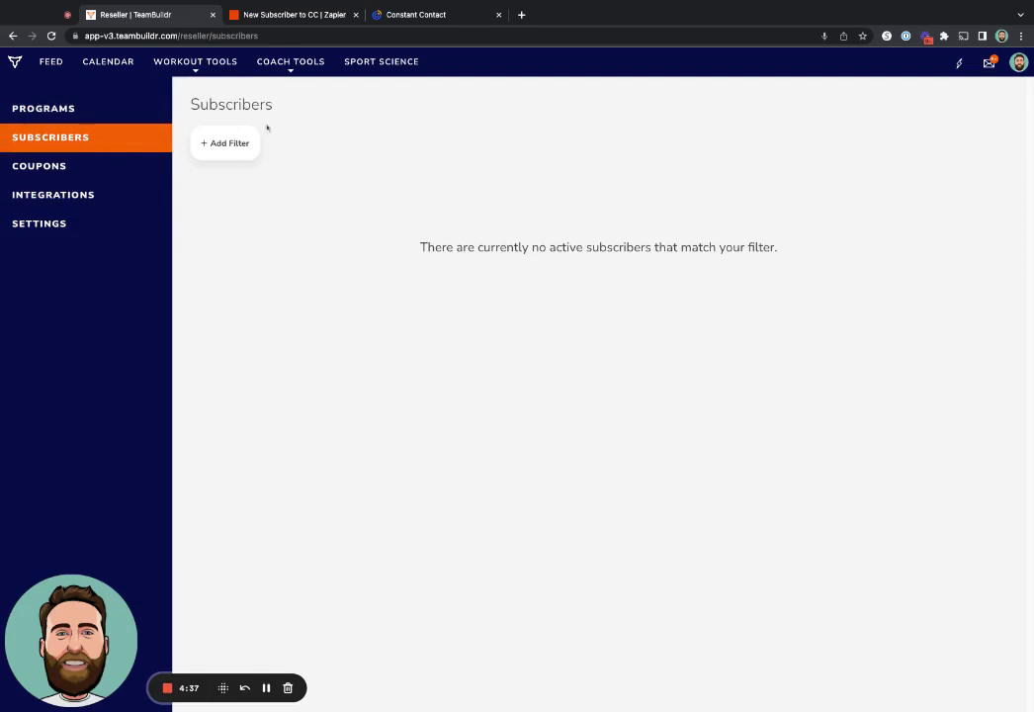
- Return to Zapier to see the 'New Subscriber to CC' zap published and on as v1
left_click(281, 21)
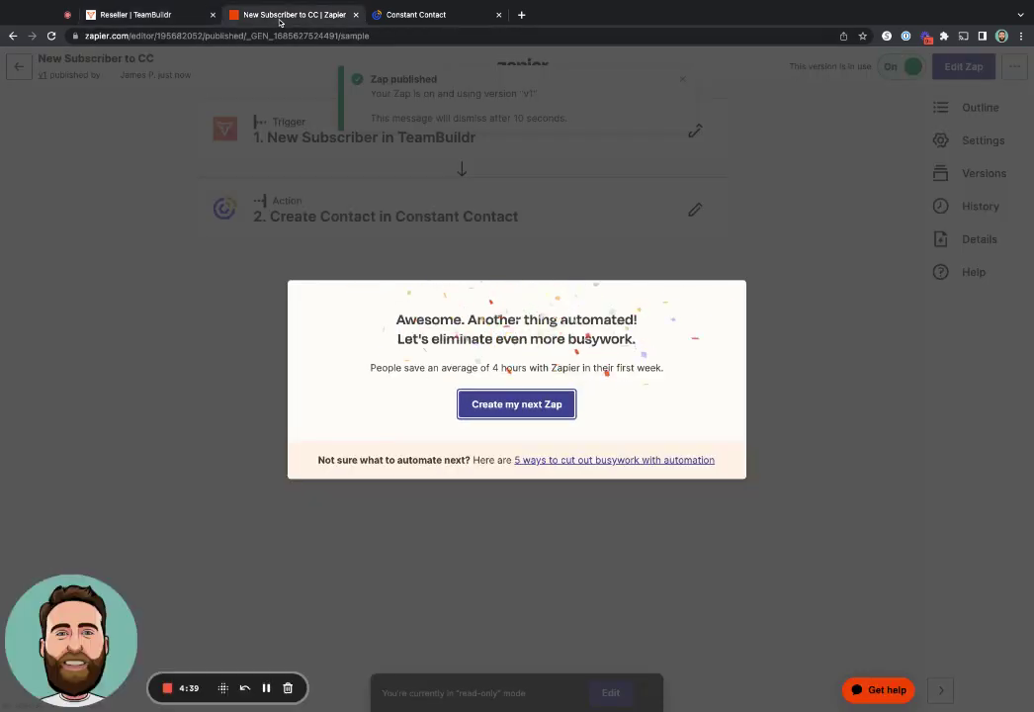